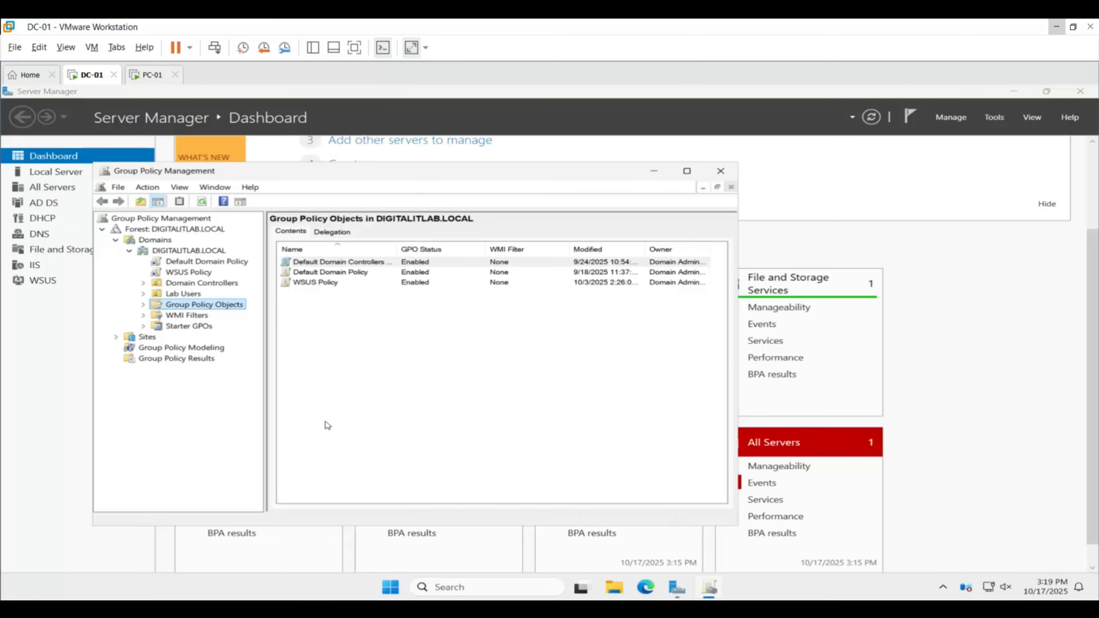
Open the Default Domain Policy of DIGITALITLAB.LOCAL for editing and widen the editor window
left_click(218, 264)
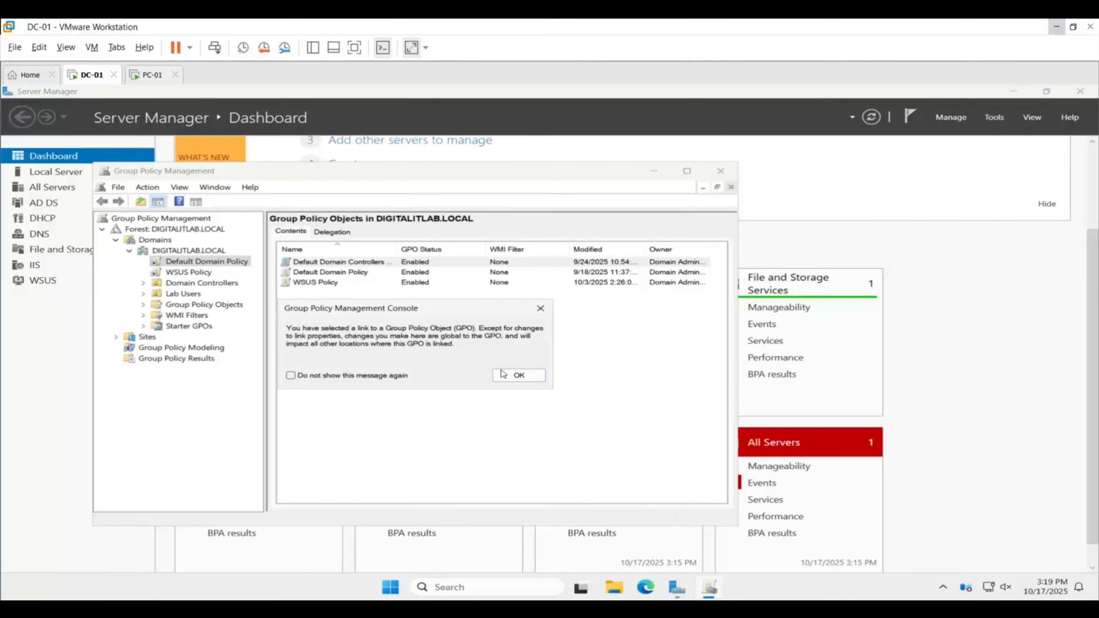
left_click(503, 373)
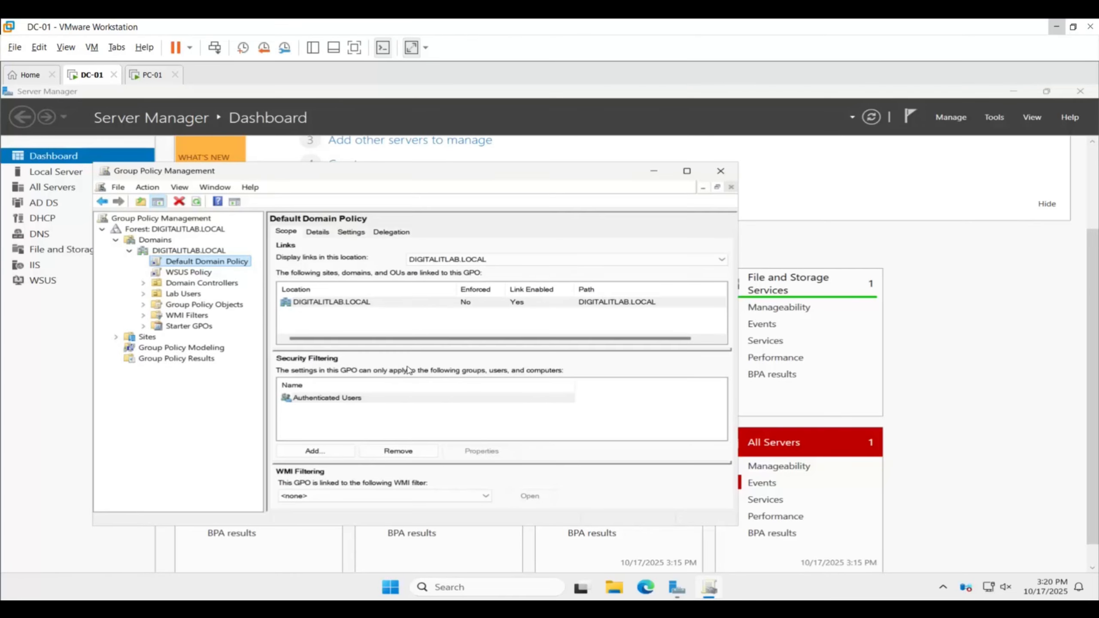
right_click(217, 262)
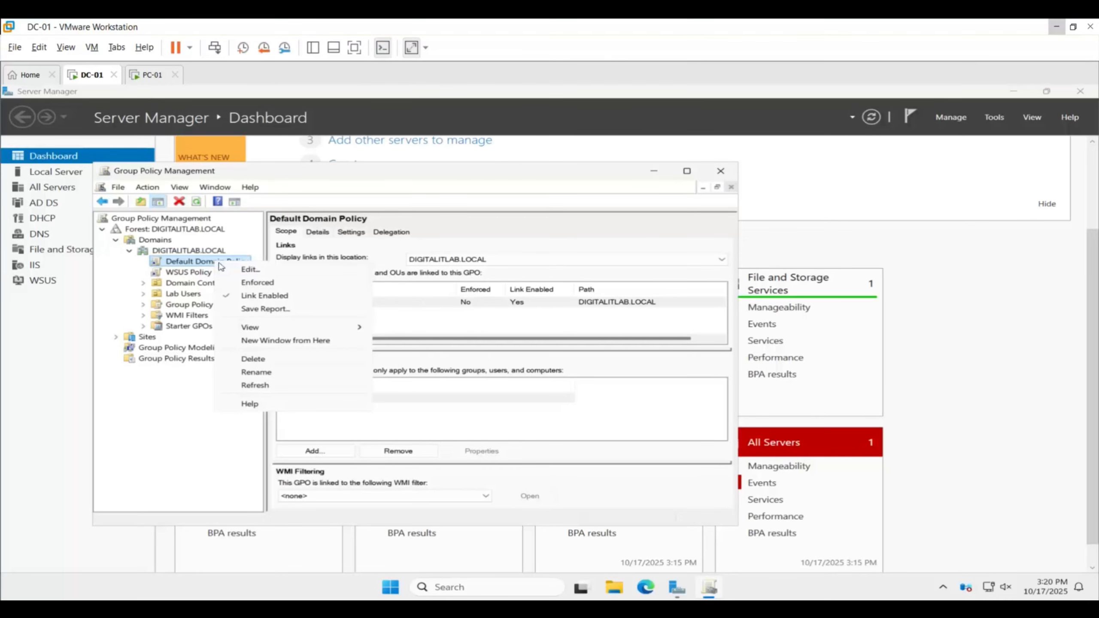
left_click(249, 270)
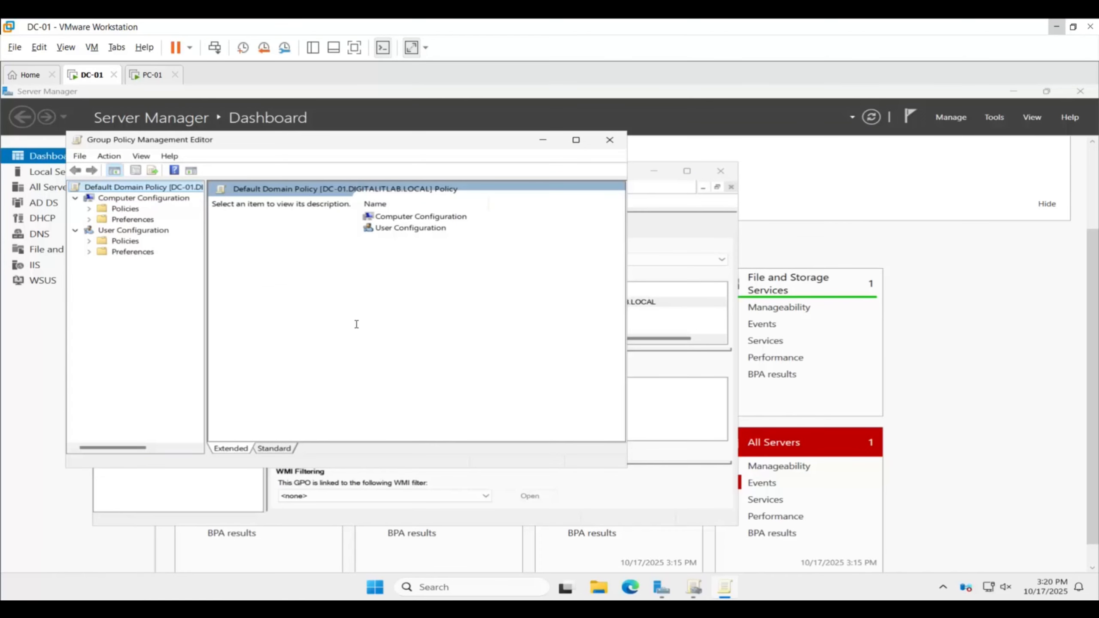
left_click_drag(627, 466, 790, 476)
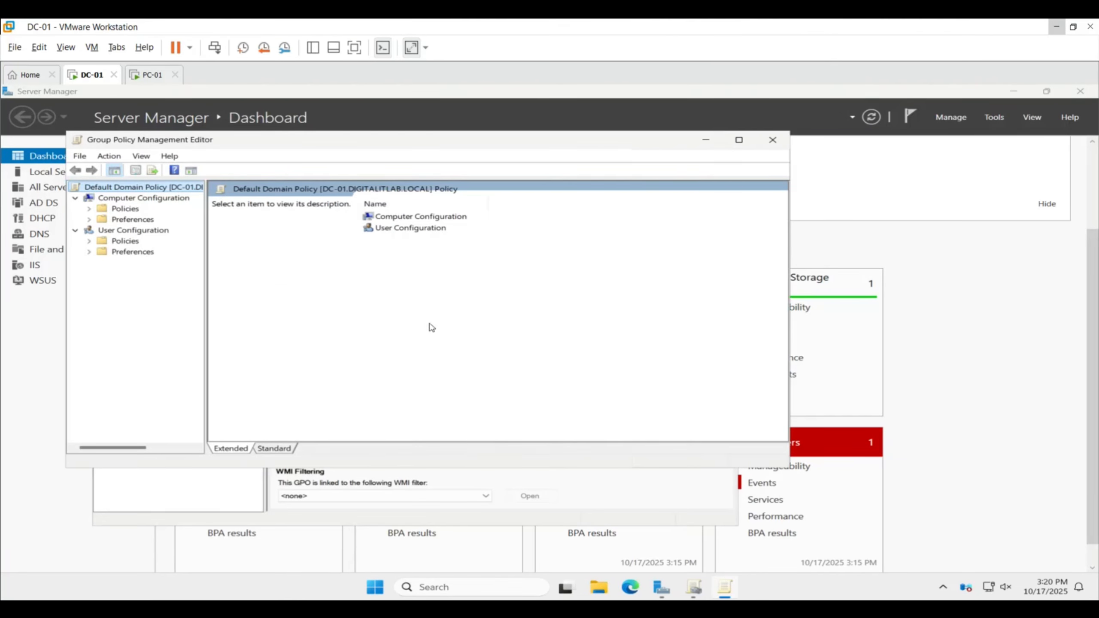
Open Password Policy under the Computer Configuration Windows security settings' Account Policies and review the password complexity requirement
left_click(419, 216)
double_click(419, 216)
left_click(418, 217)
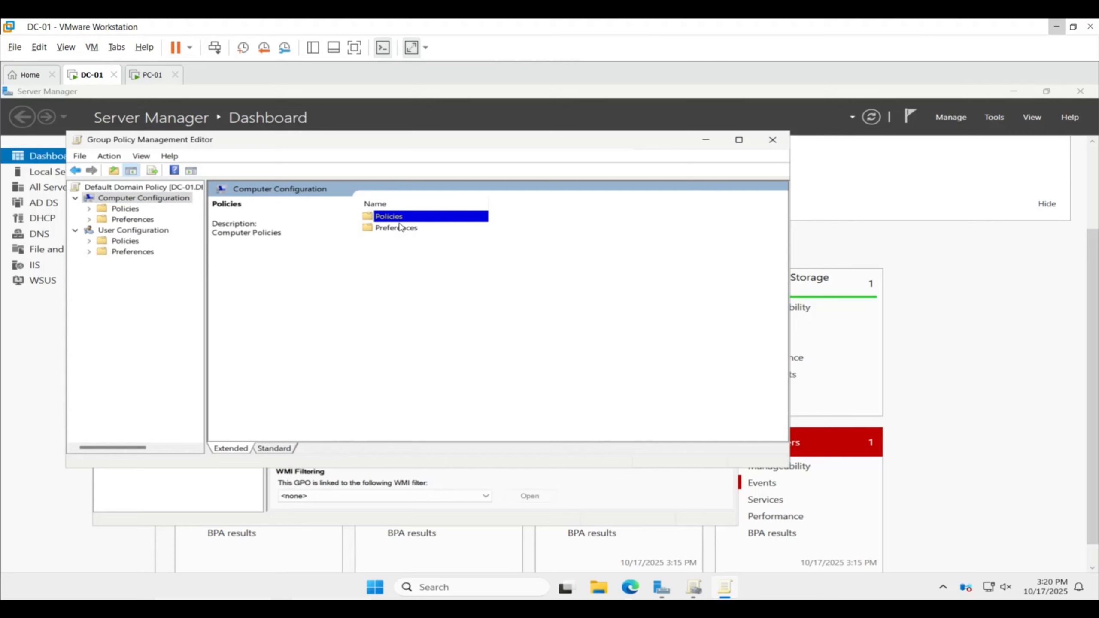
double_click(397, 220)
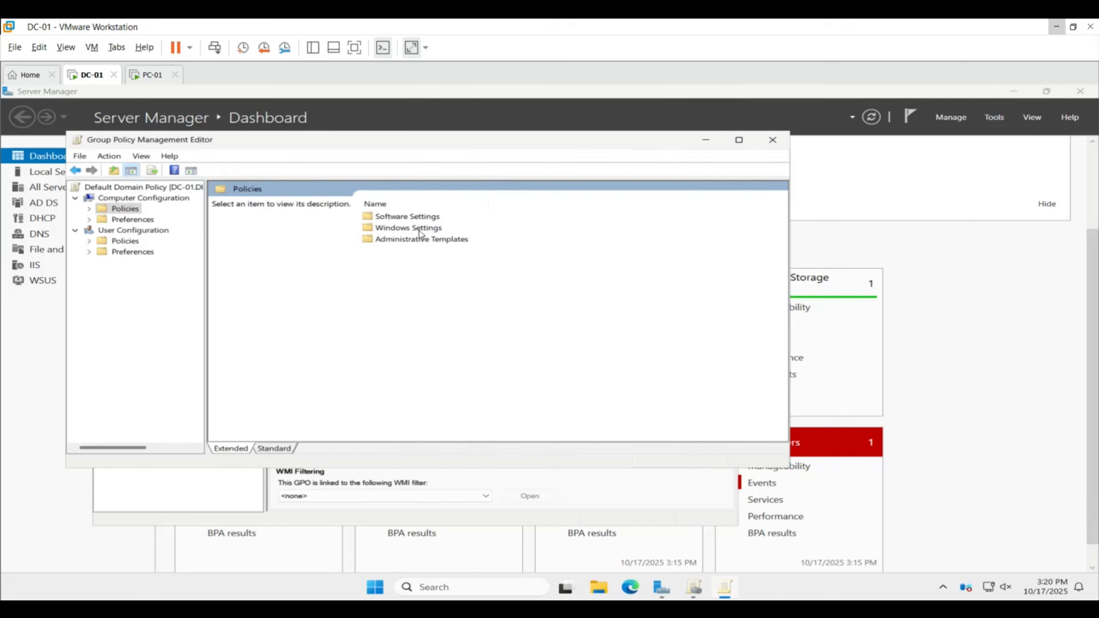
double_click(420, 232)
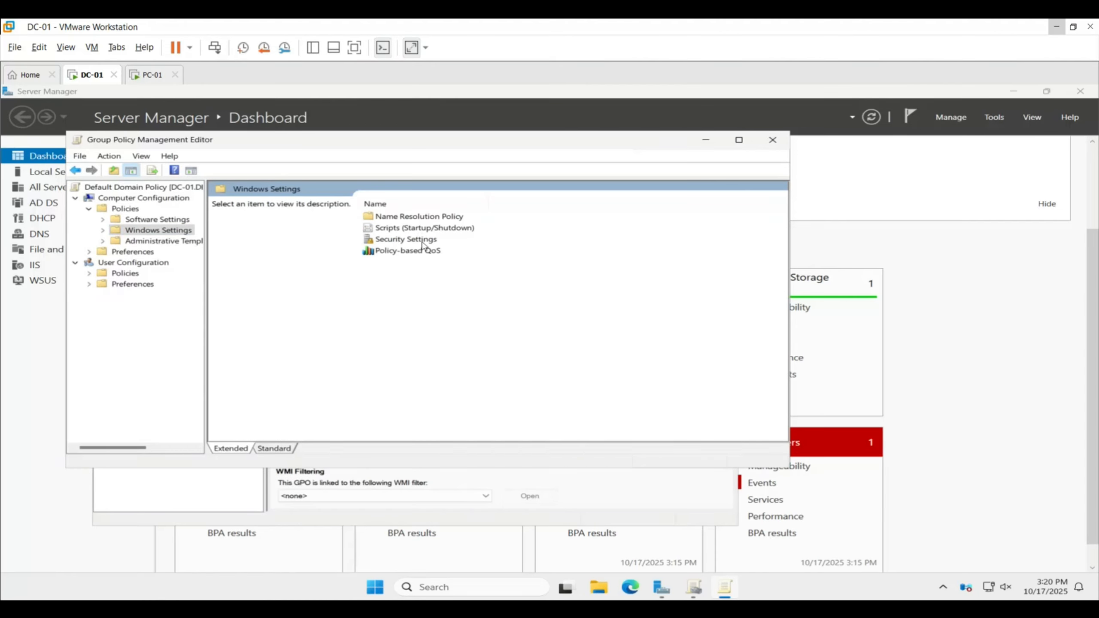
double_click(421, 243)
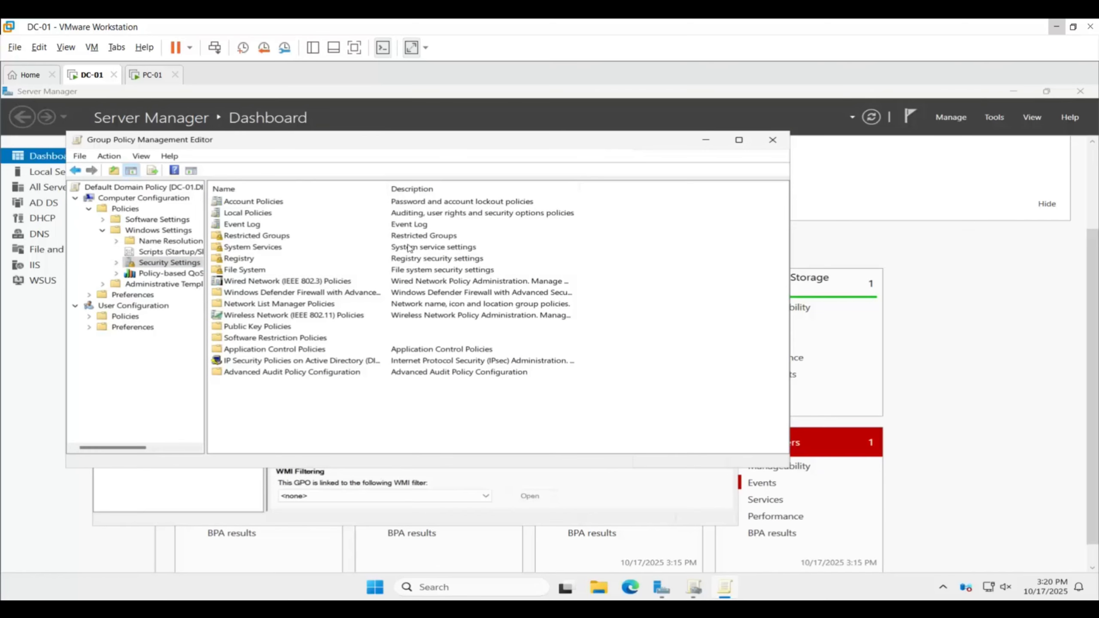
double_click(268, 203)
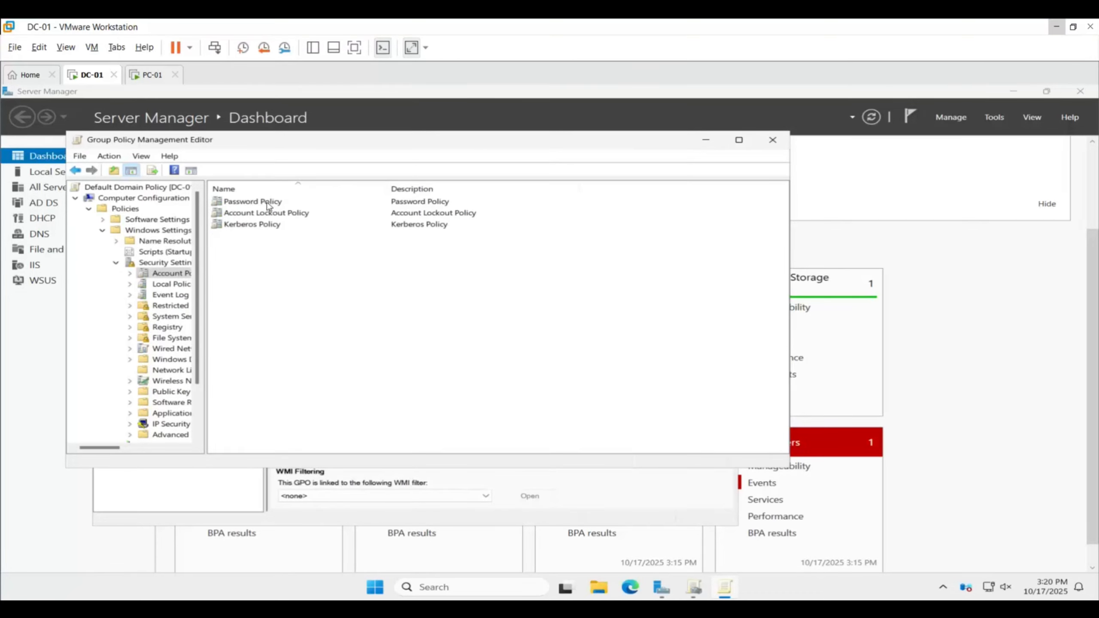
double_click(268, 204)
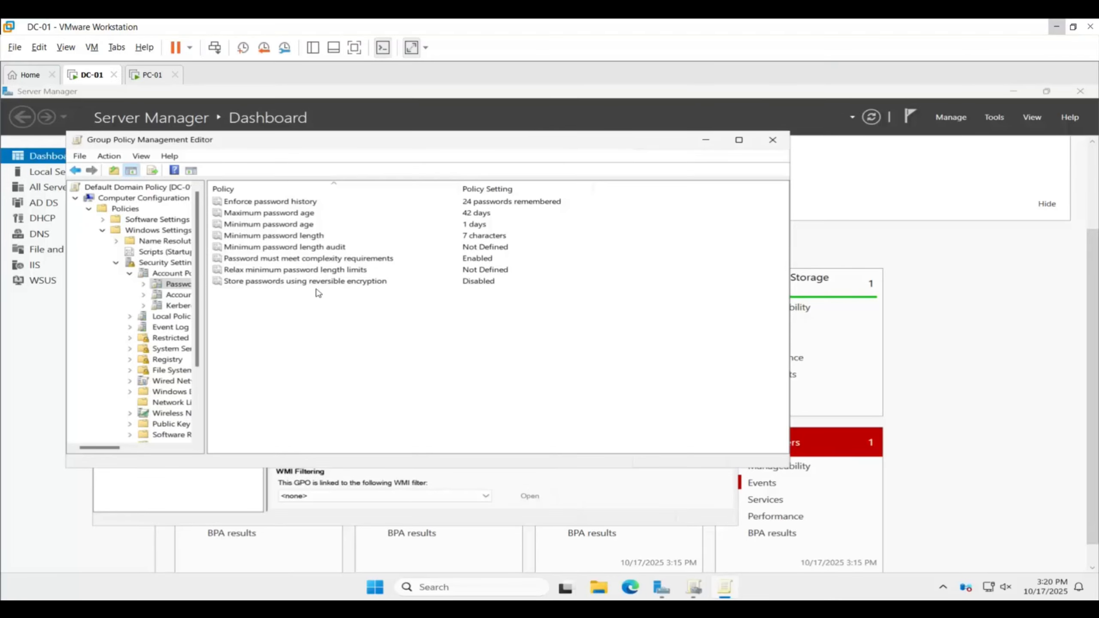
double_click(284, 261)
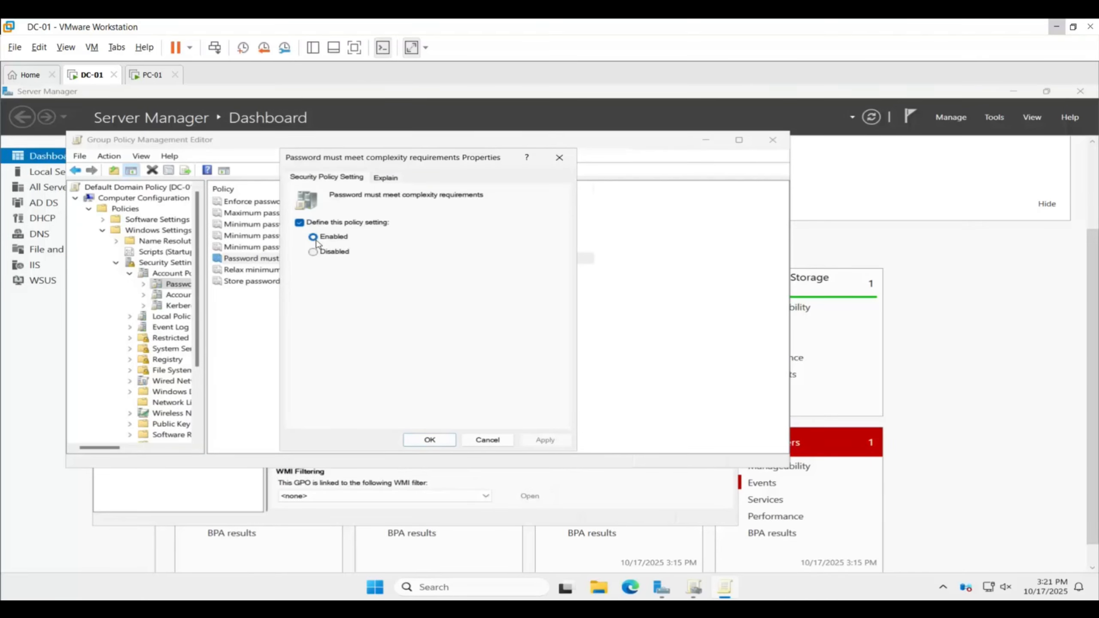
left_click(434, 441)
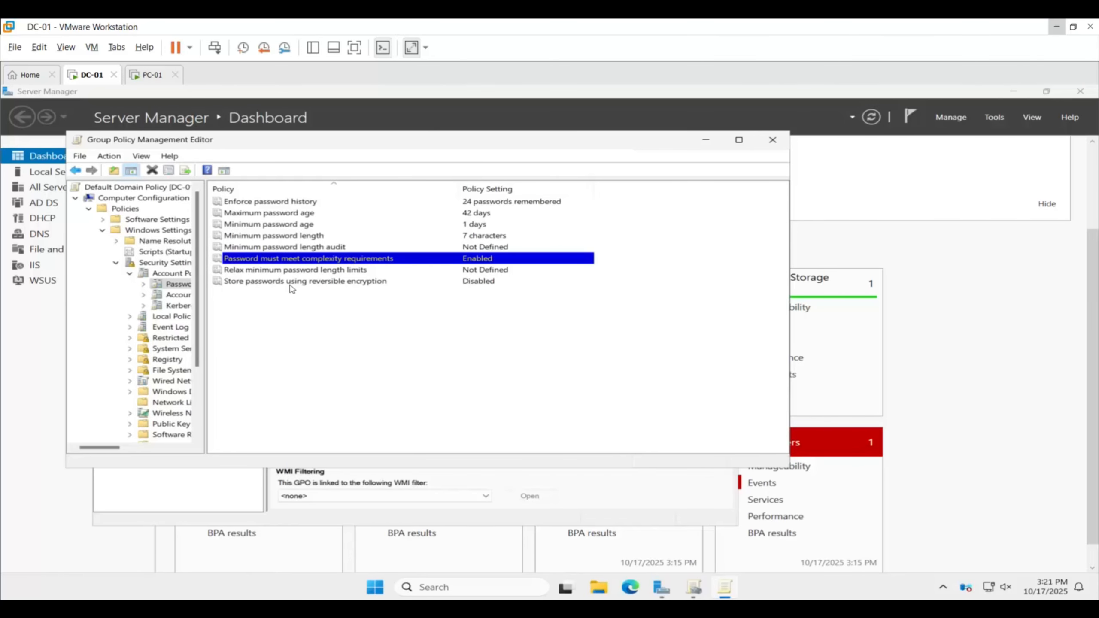
Set the minimum password length policy to 12 characters and apply it
double_click(290, 238)
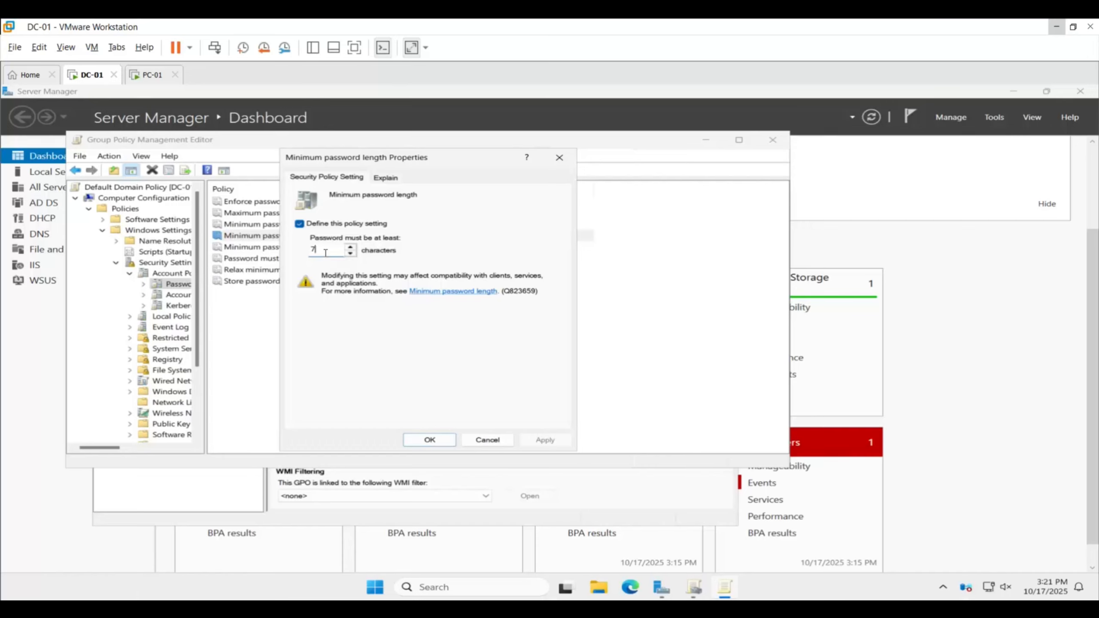
key("BackSpace")
type("8")
key("BackSpace")
type("12")
left_click(546, 439)
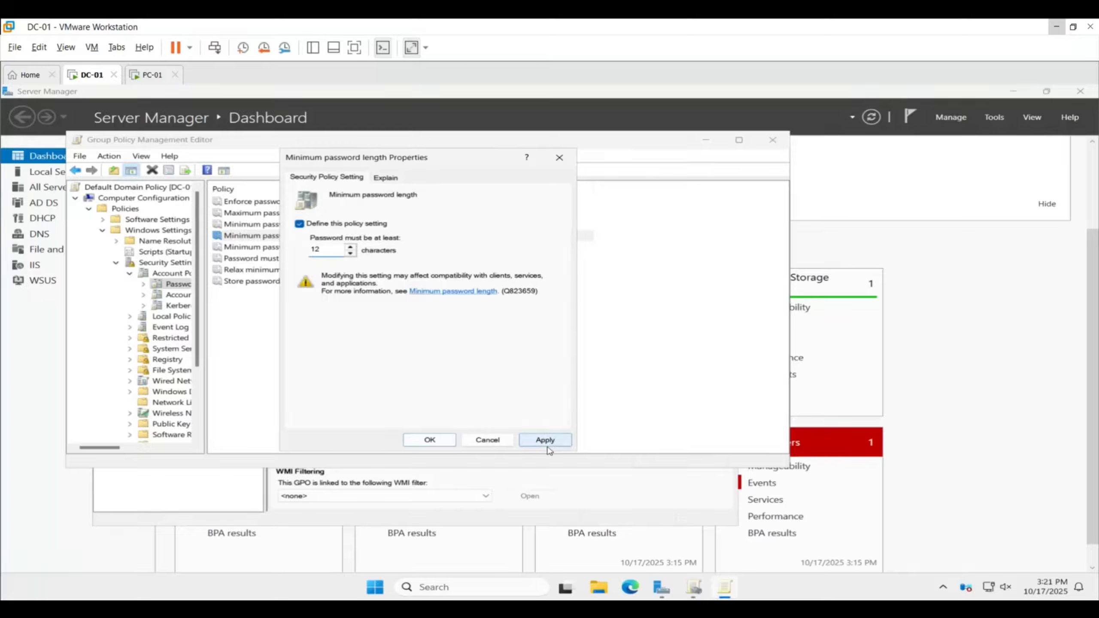
left_click(447, 446)
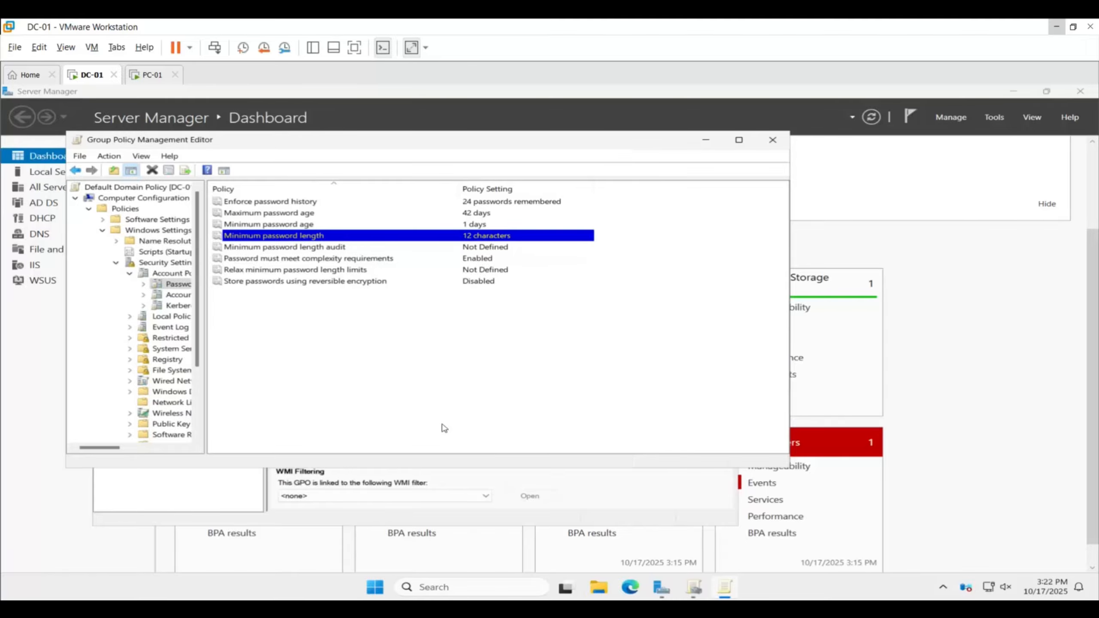
Set the maximum password age policy so that passwords expire in 90 days
double_click(275, 216)
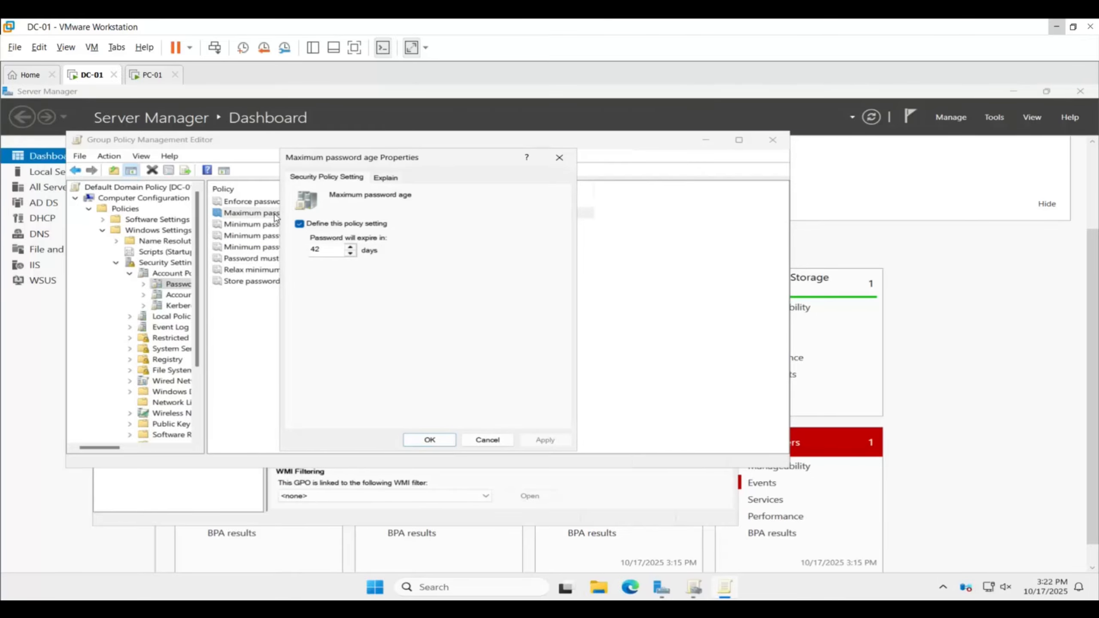
double_click(328, 251)
type("90")
left_click(530, 441)
left_click(430, 440)
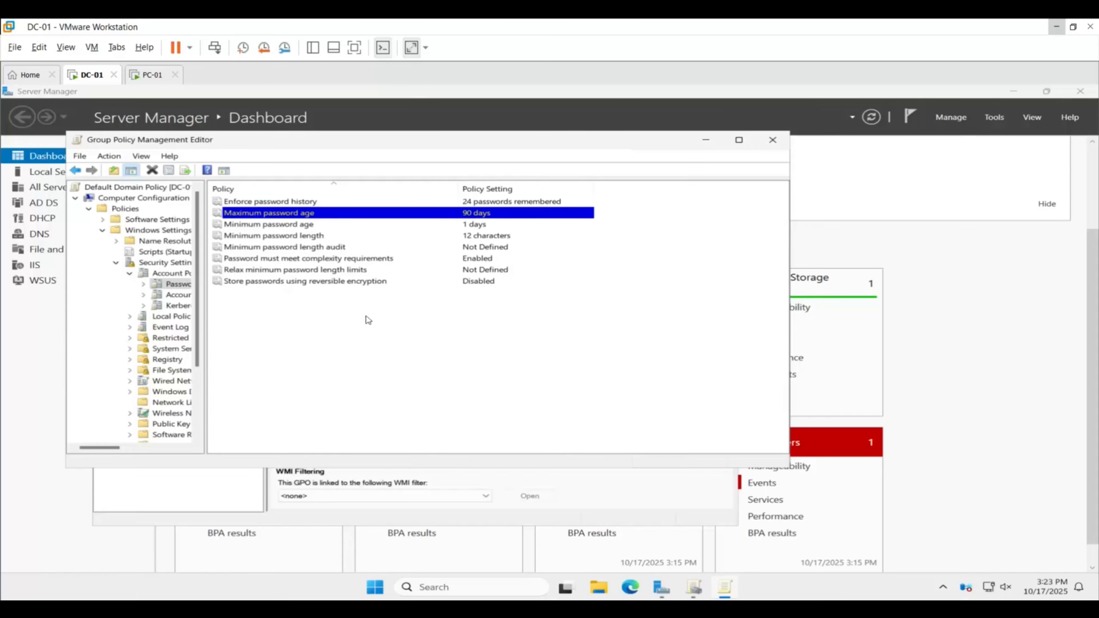
Set the Enforce password history policy to 5 passwords remembered
double_click(288, 205)
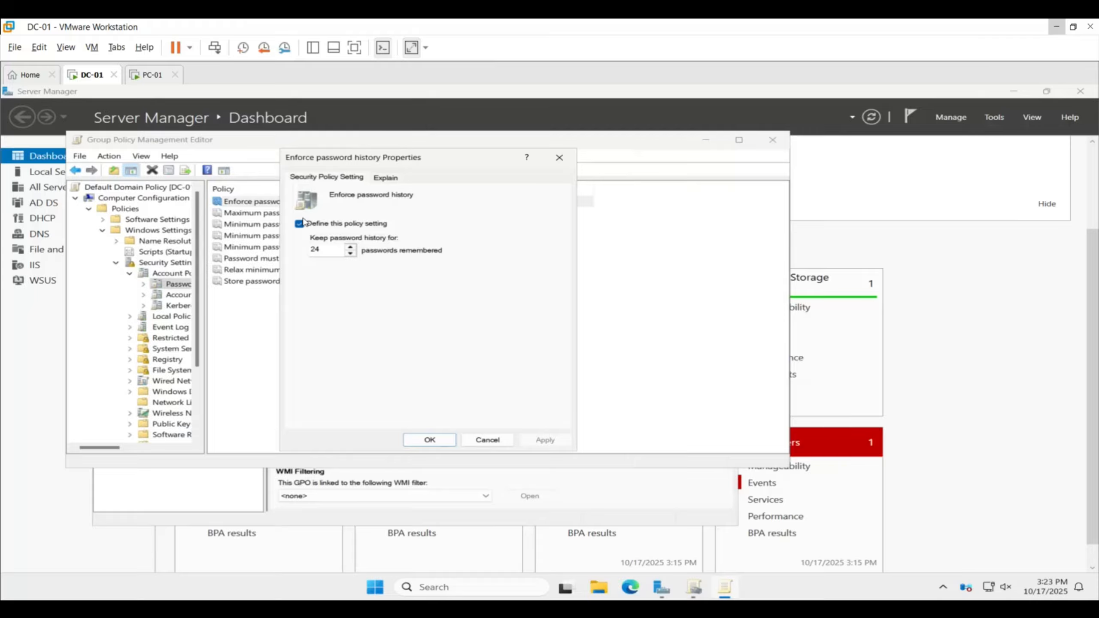
double_click(320, 250)
type("5")
left_click(543, 440)
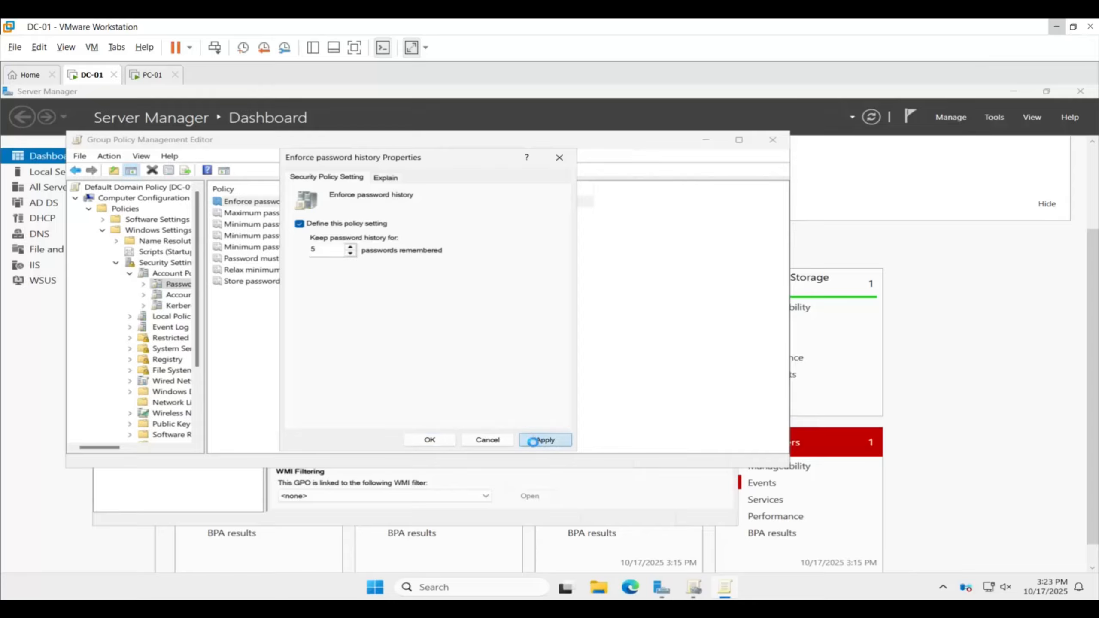
left_click(432, 440)
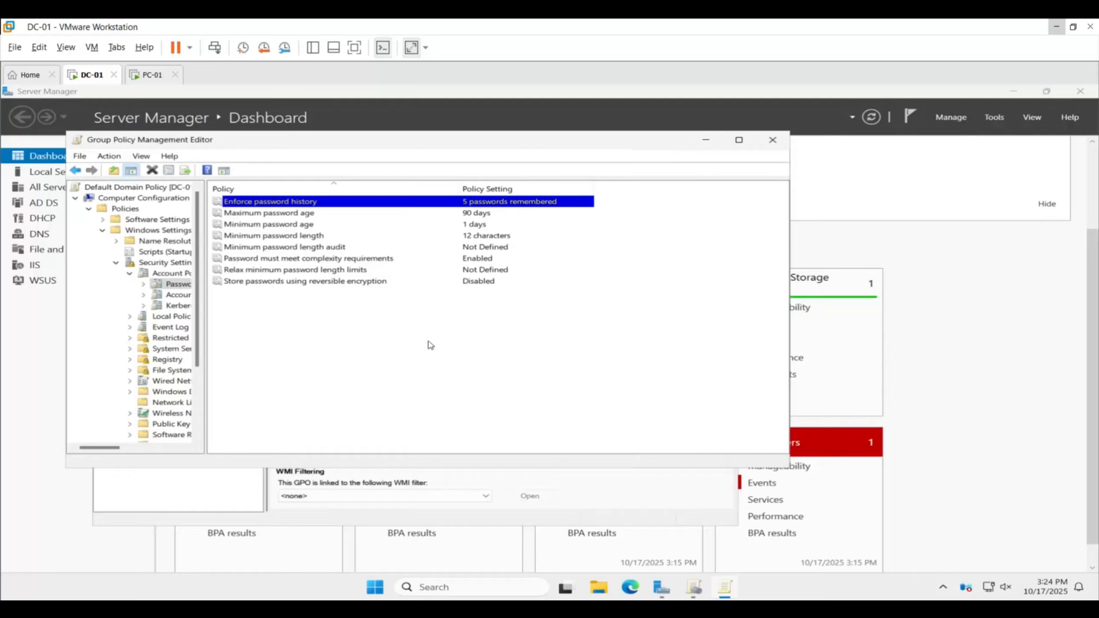
In Account Lockout Policy, define the Allow Administrator account lockout setting as Enabled
left_click(75, 170)
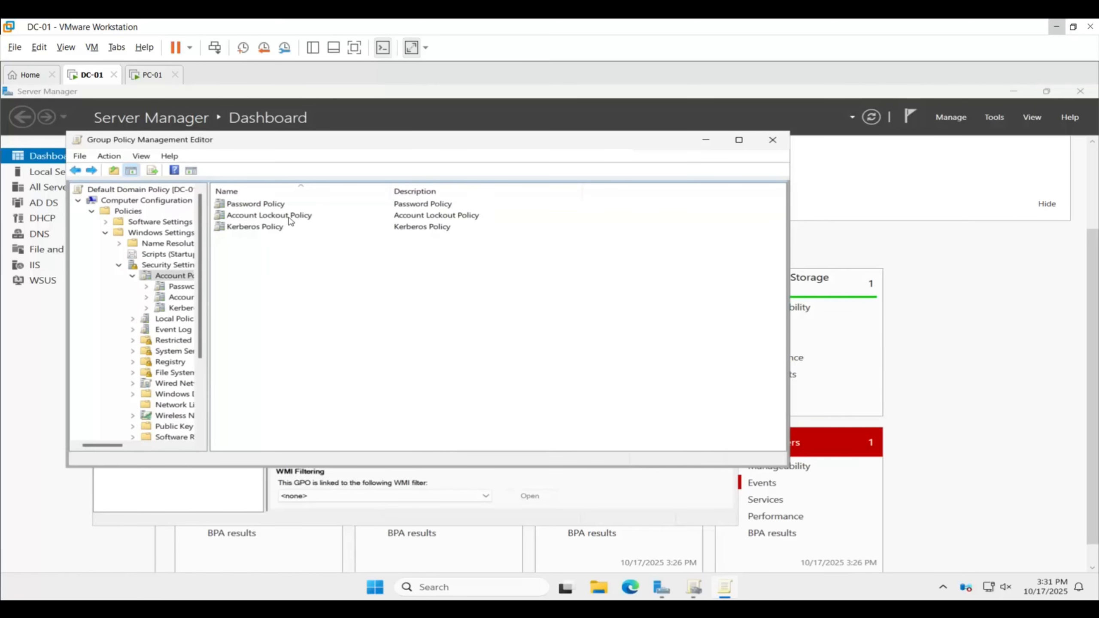
double_click(290, 215)
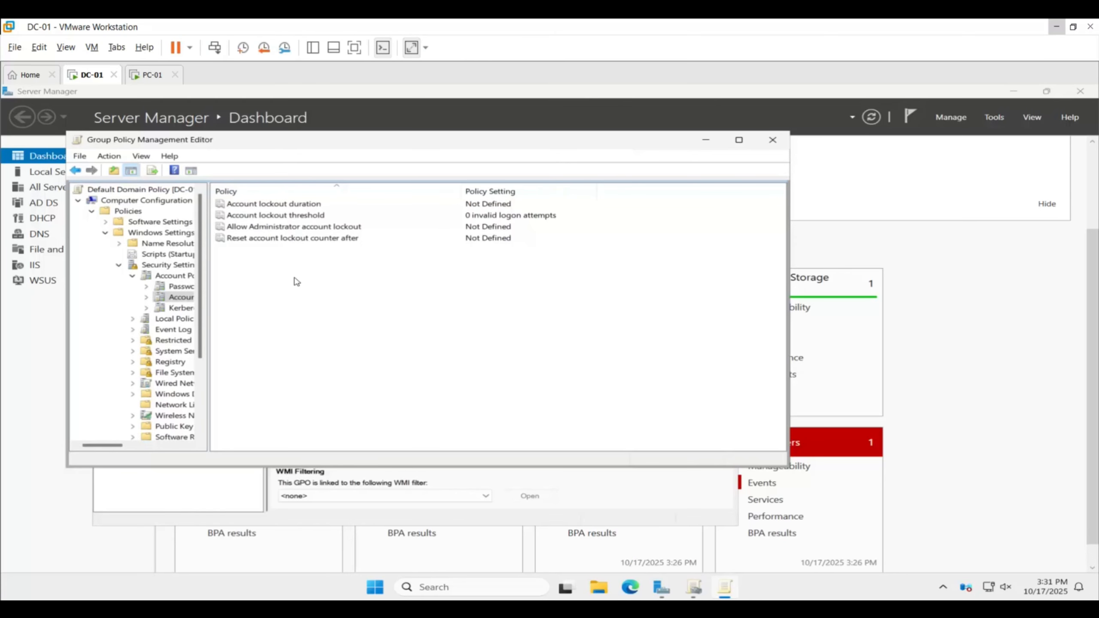
double_click(303, 229)
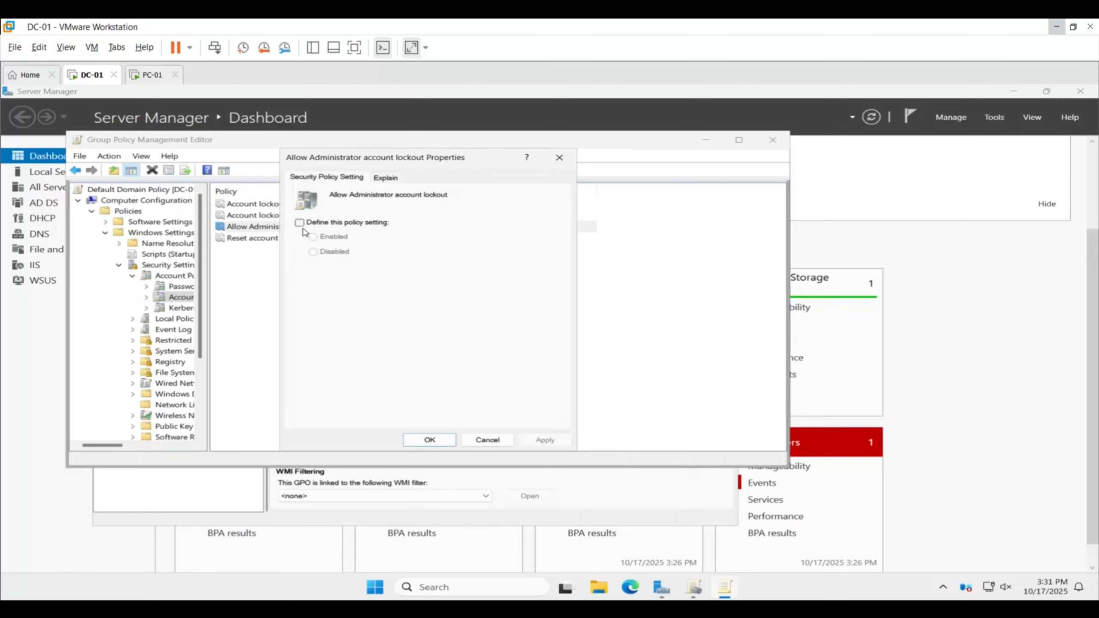
left_click(299, 222)
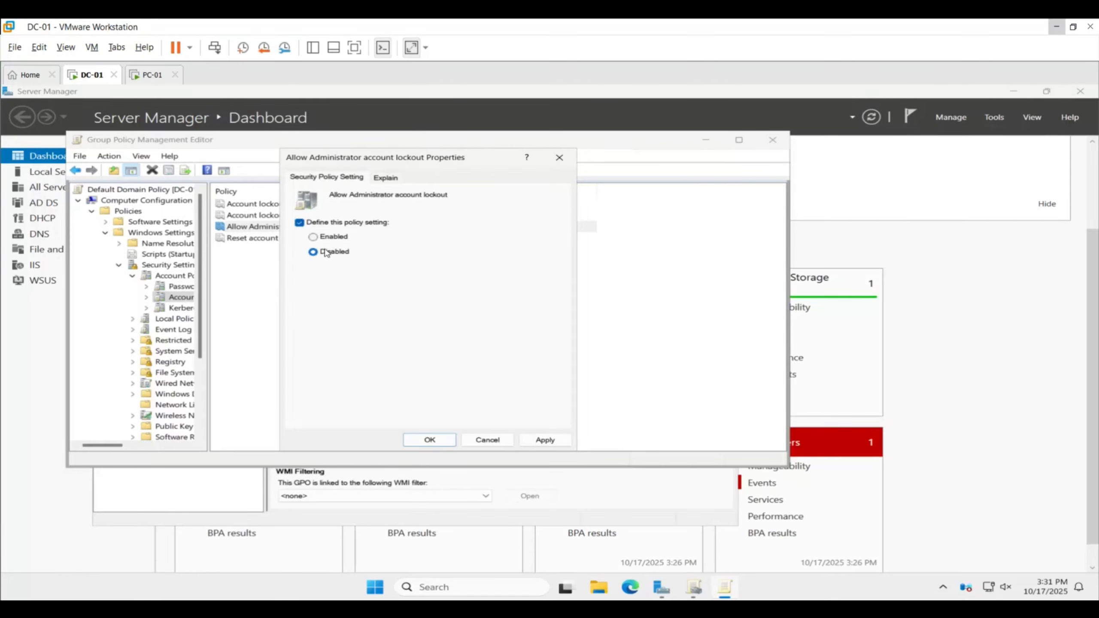
left_click(313, 237)
left_click(547, 439)
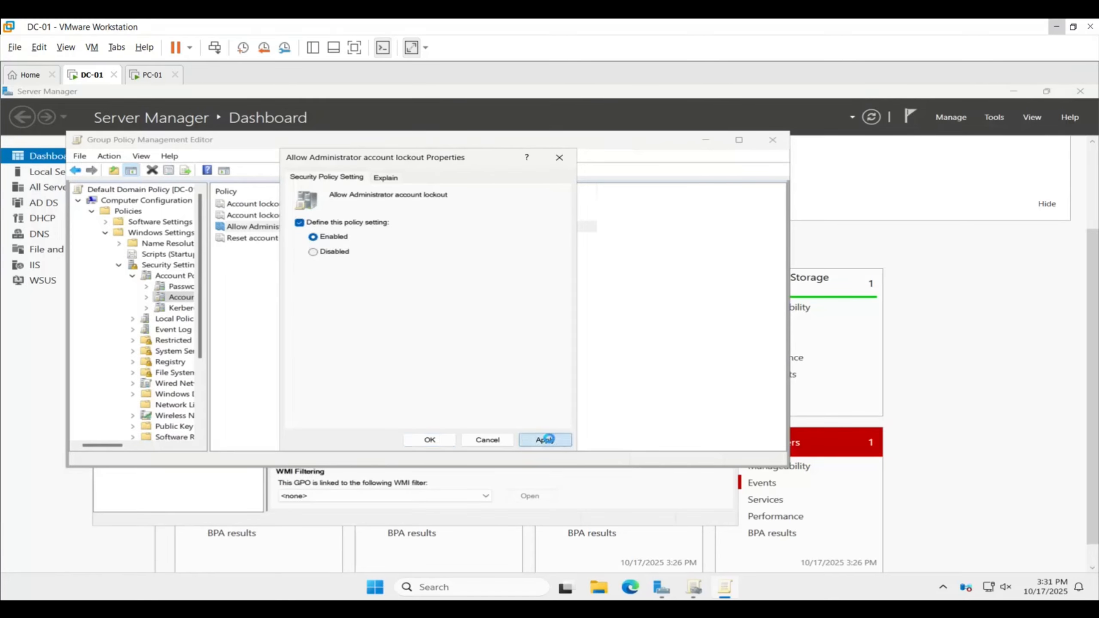
left_click(430, 440)
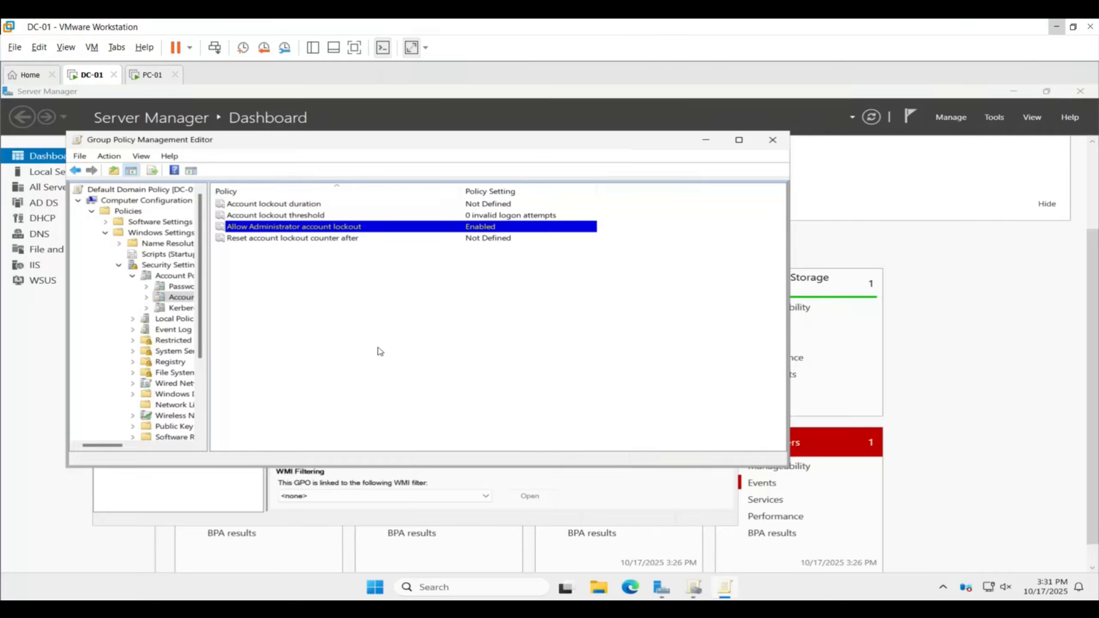
Set the account lockout threshold to 5 invalid logon attempts, accepting the suggested 10 minutes for lockout duration and counter reset
double_click(303, 215)
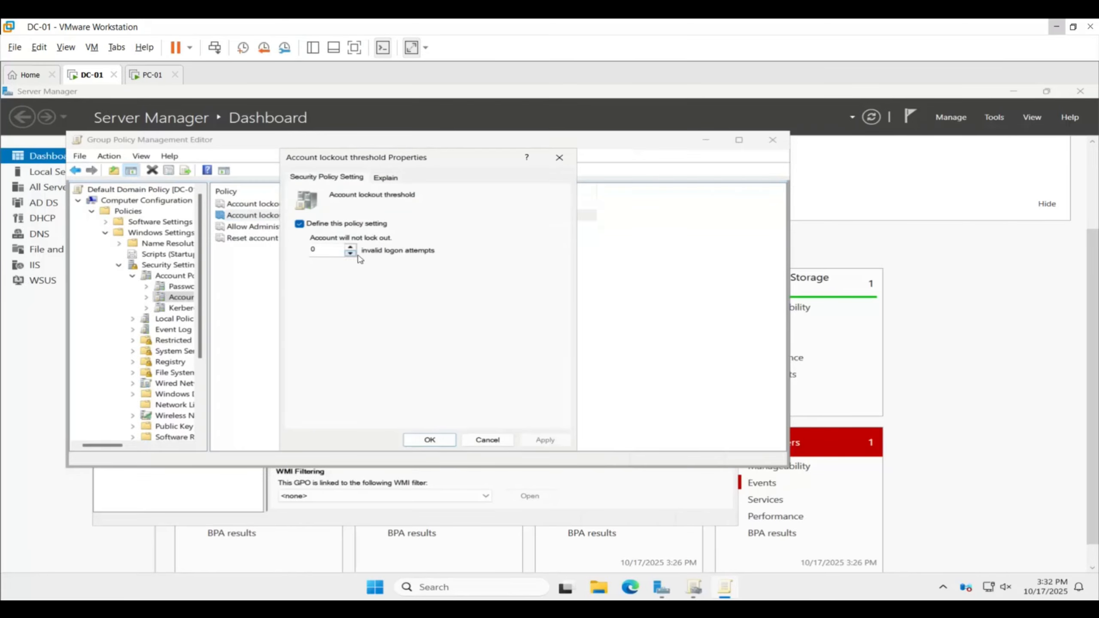
left_click(320, 250)
key("BackSpace")
type("5")
left_click(538, 441)
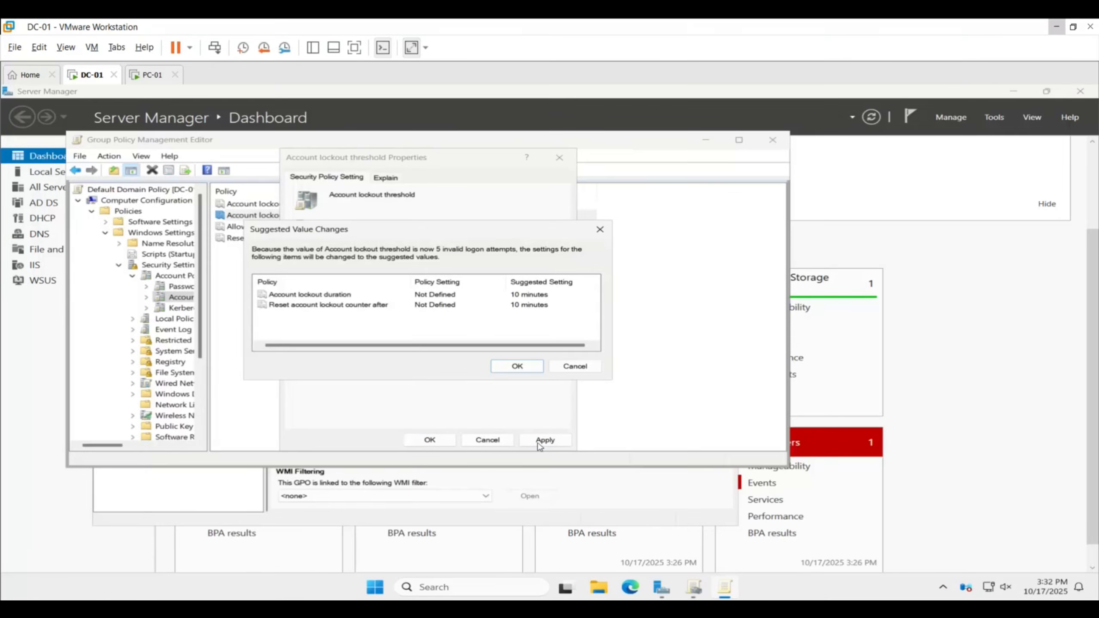
left_click(506, 367)
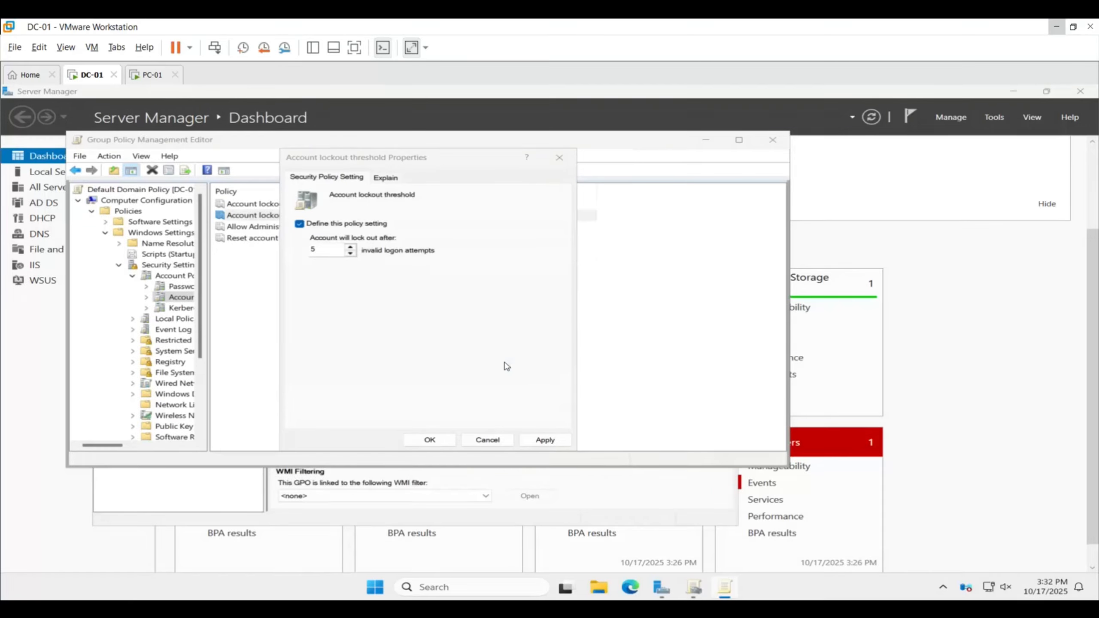
left_click(429, 440)
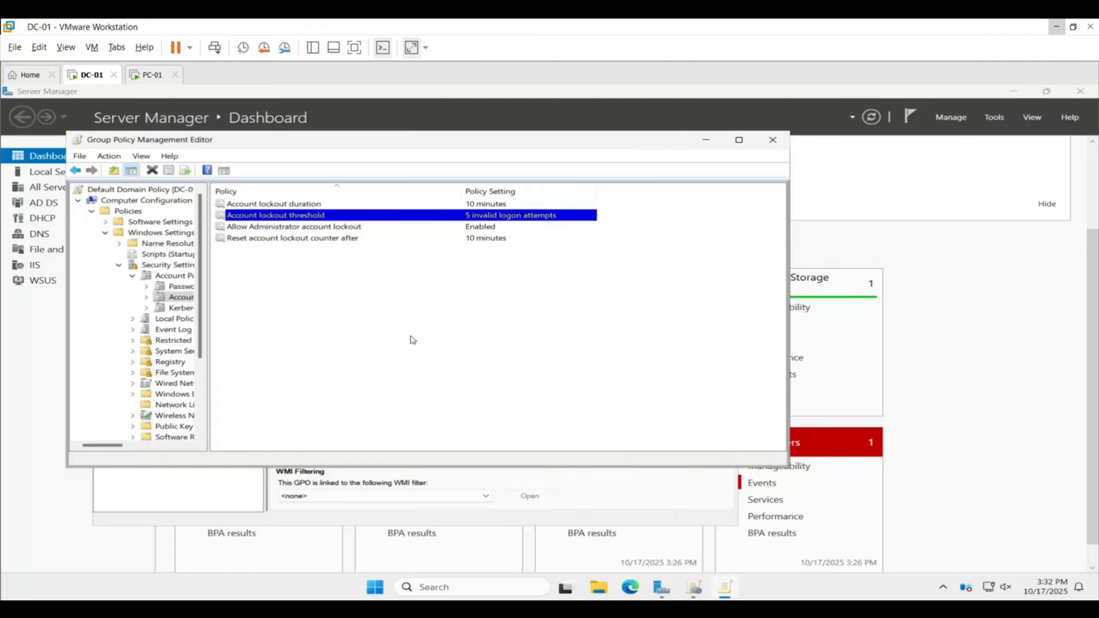
Review the properties of the account lockout duration and the Reset account lockout counter after policies
double_click(294, 205)
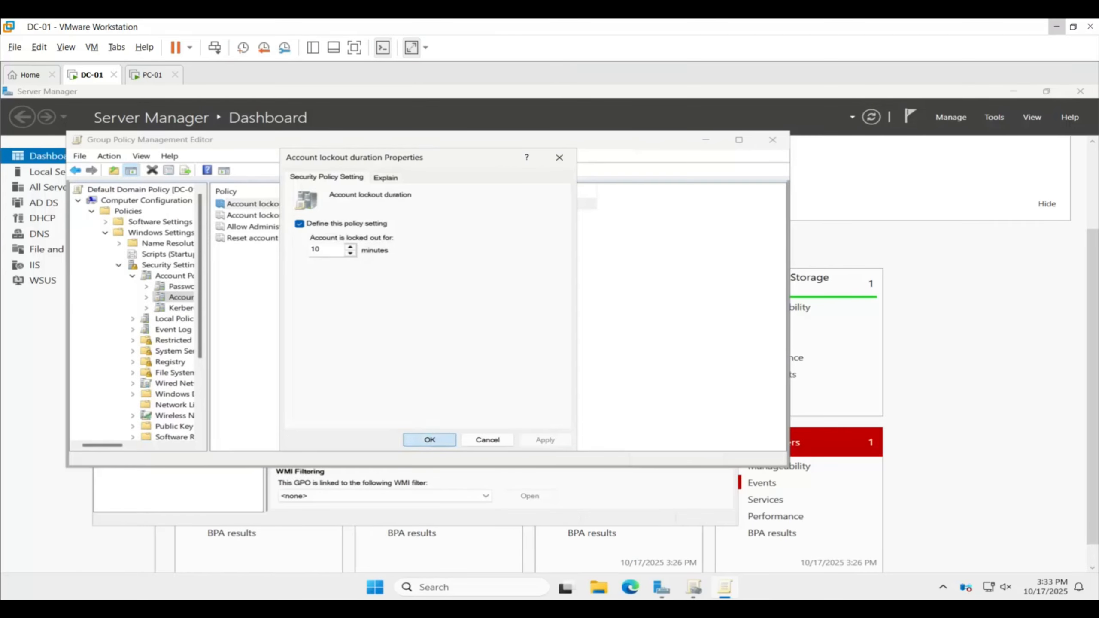
left_click(416, 438)
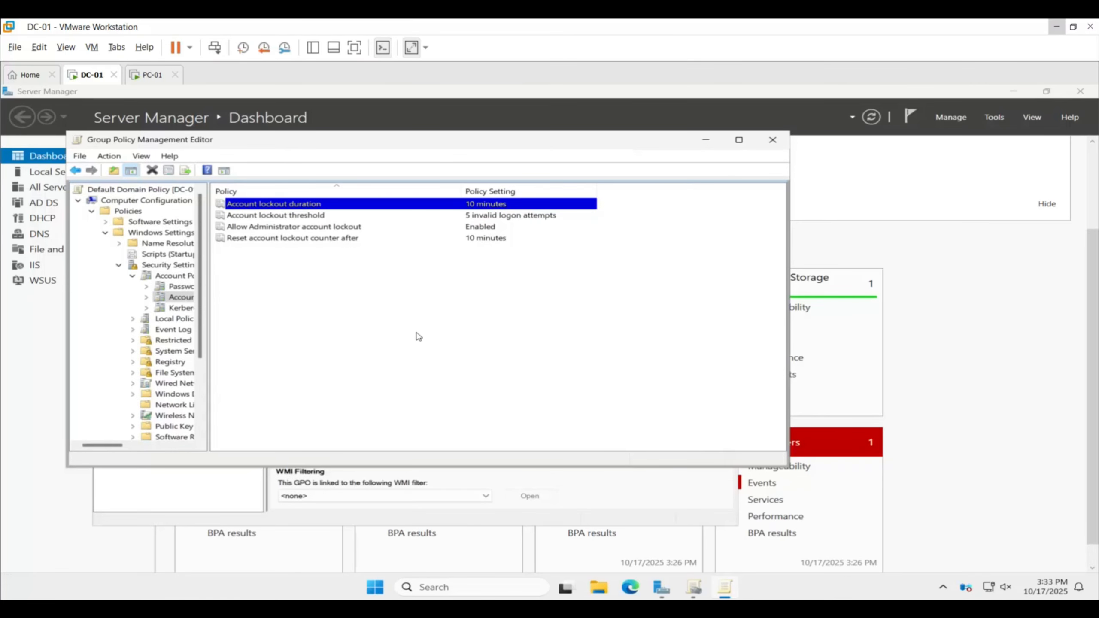
double_click(330, 240)
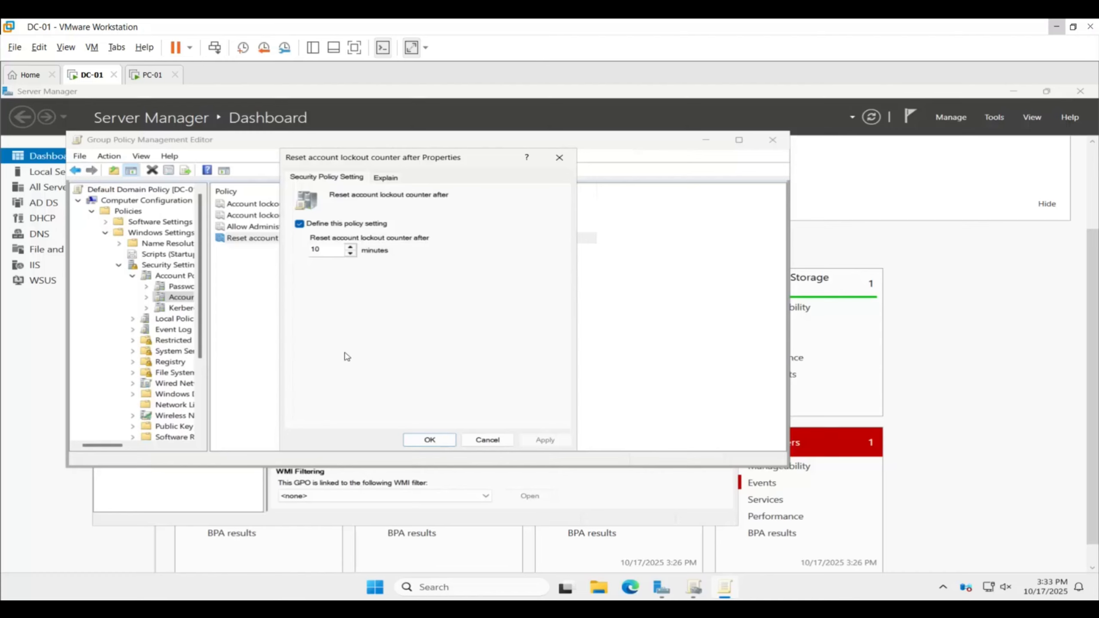
left_click(445, 442)
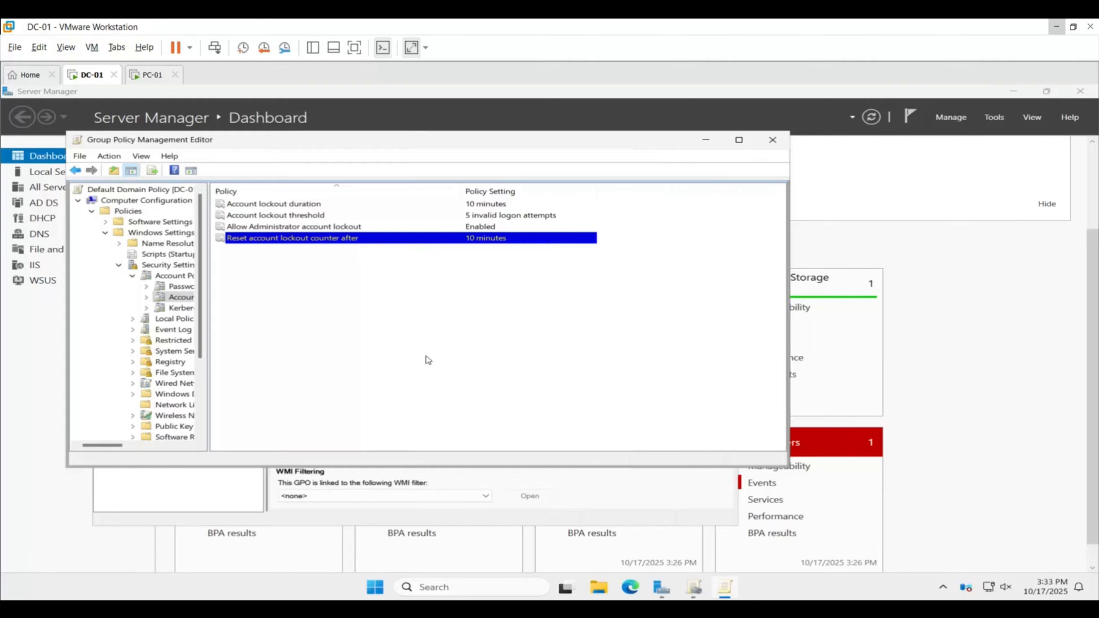
Close the policy editor and force a Group Policy update on DC-01 with gpupdate /force in Command Prompt
left_click(773, 140)
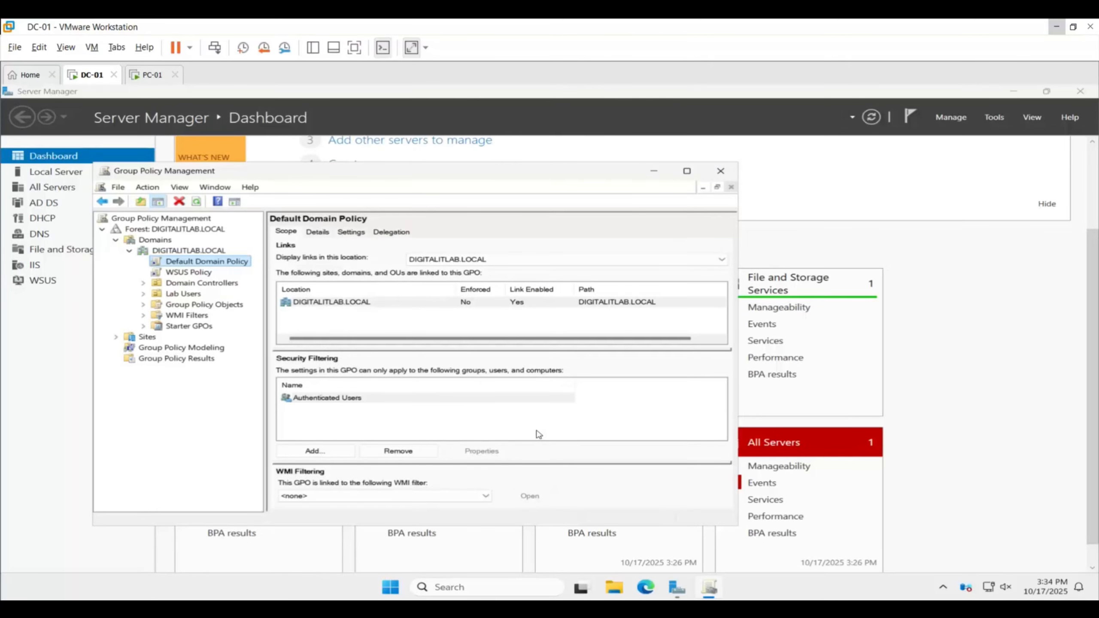
key("super")
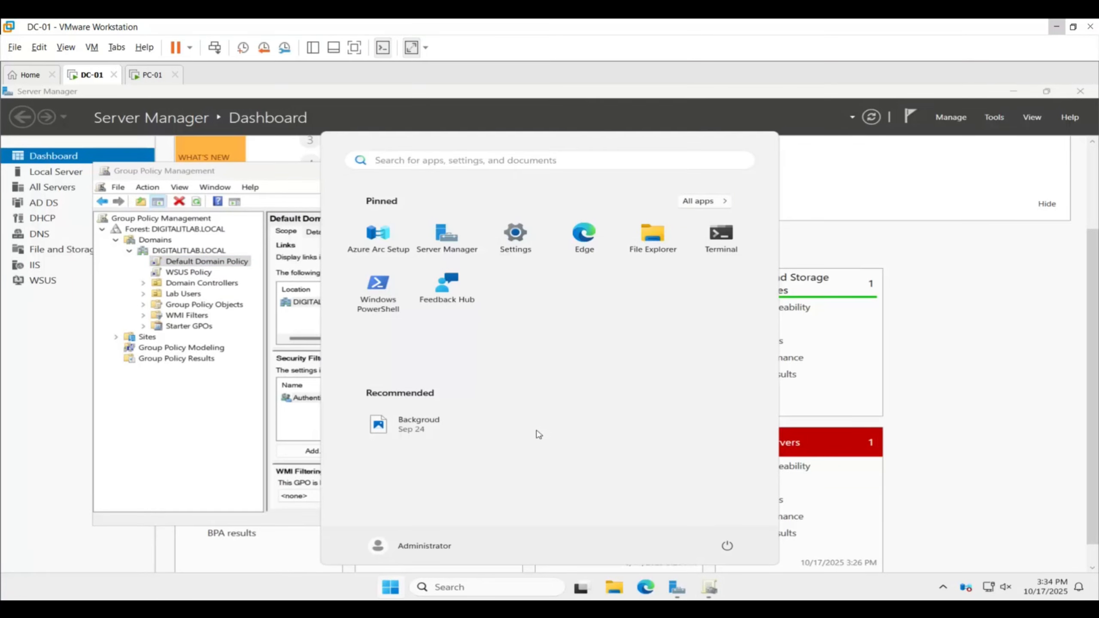
type("cmd")
key("Return")
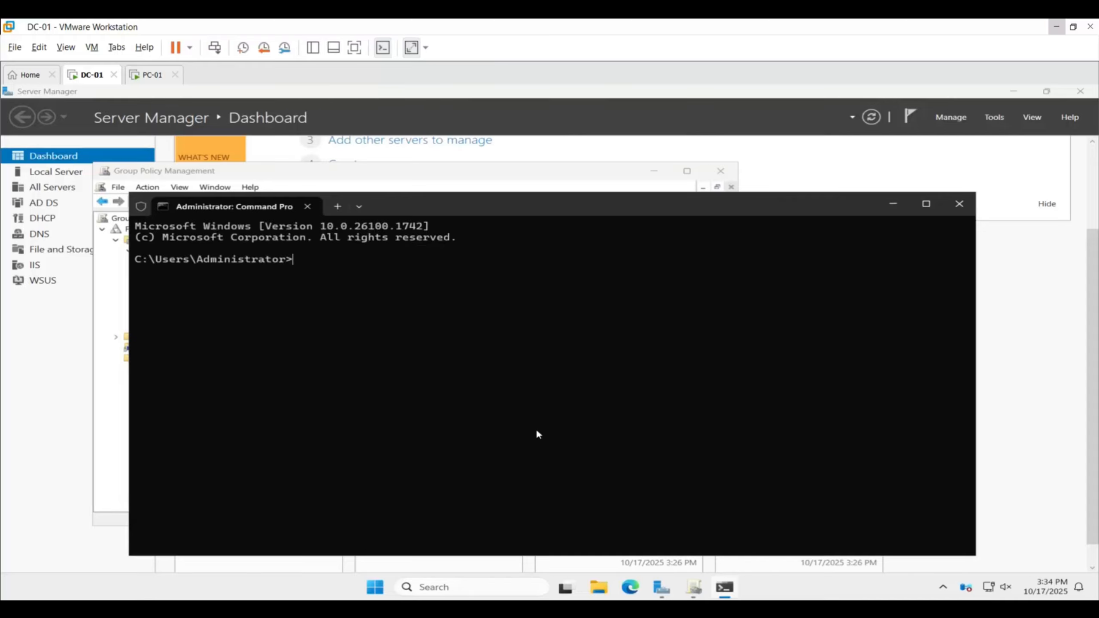
type("gpupdate /force")
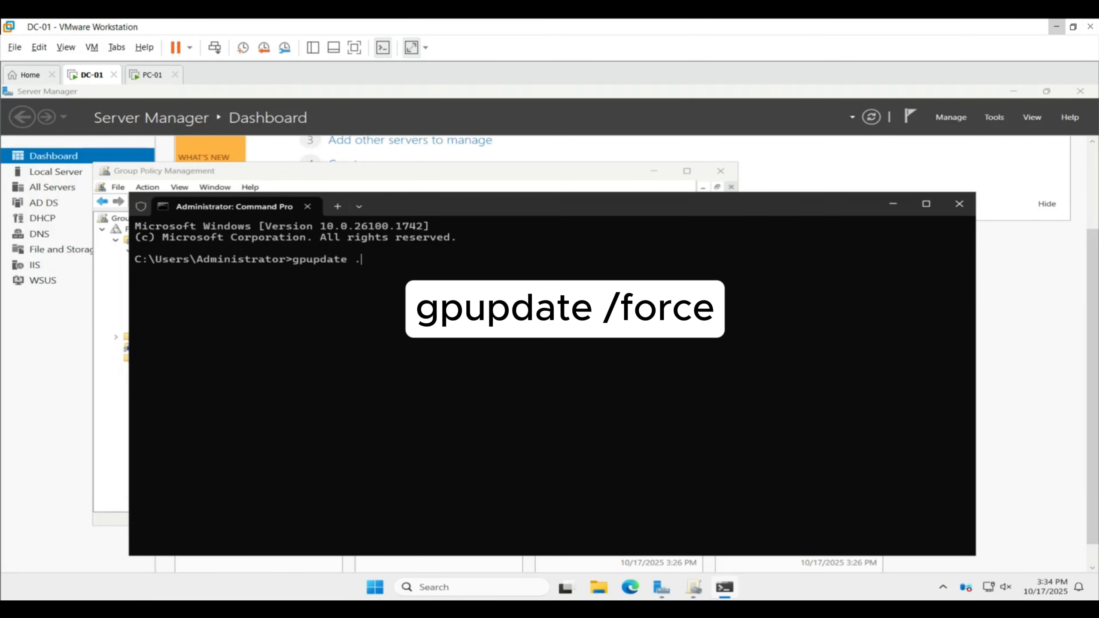
key("Return")
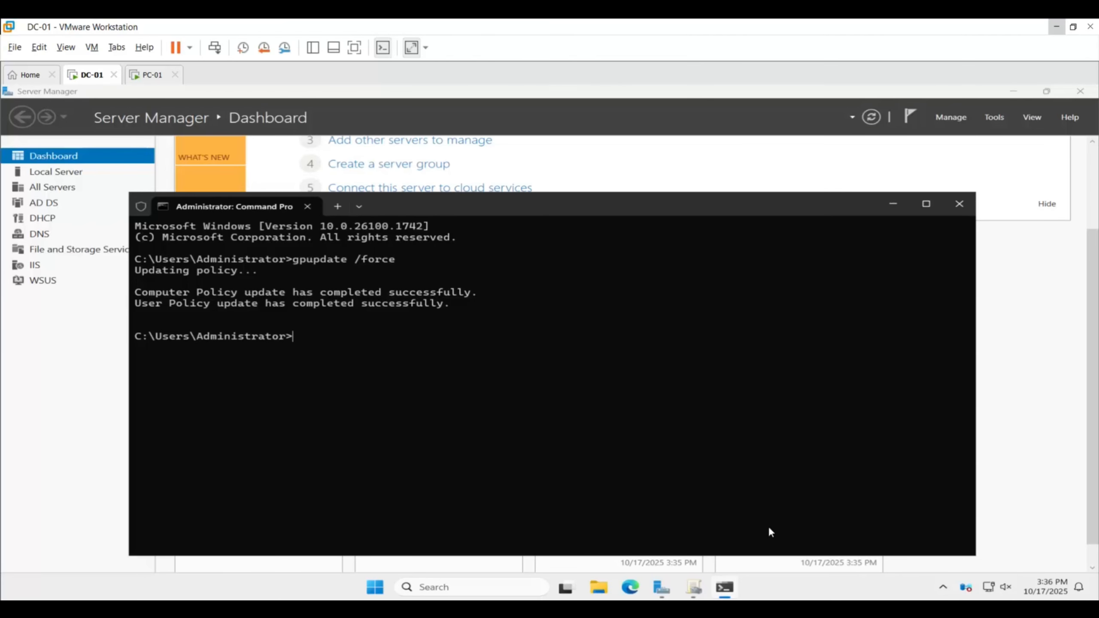
Review the password and account lockout settings in the Default Domain Policy report in Group Policy Management
left_click(694, 587)
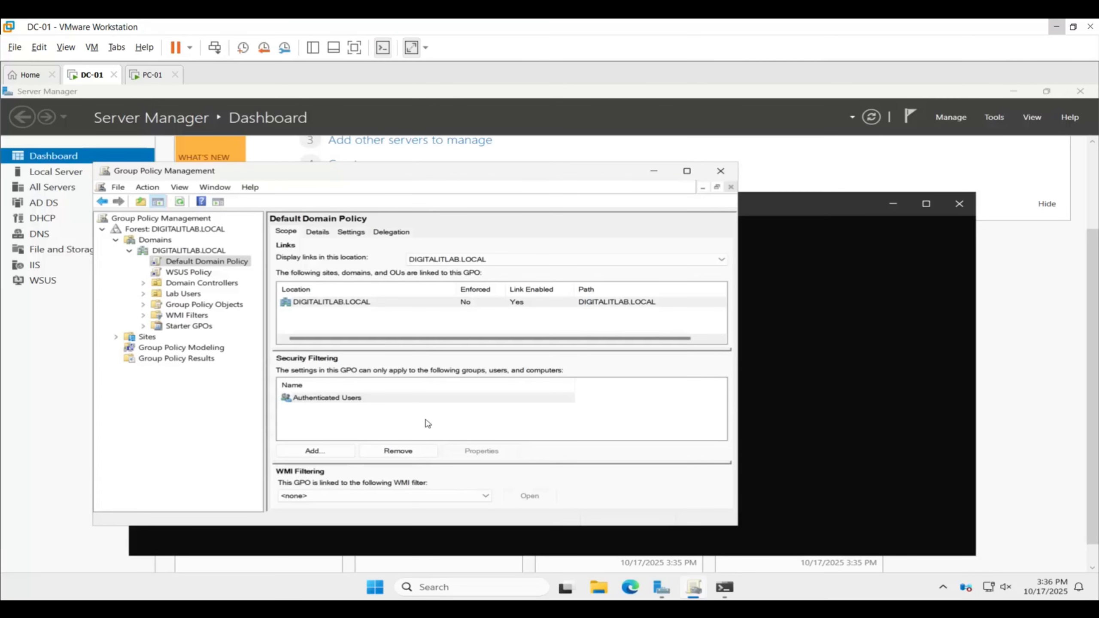
left_click(227, 264)
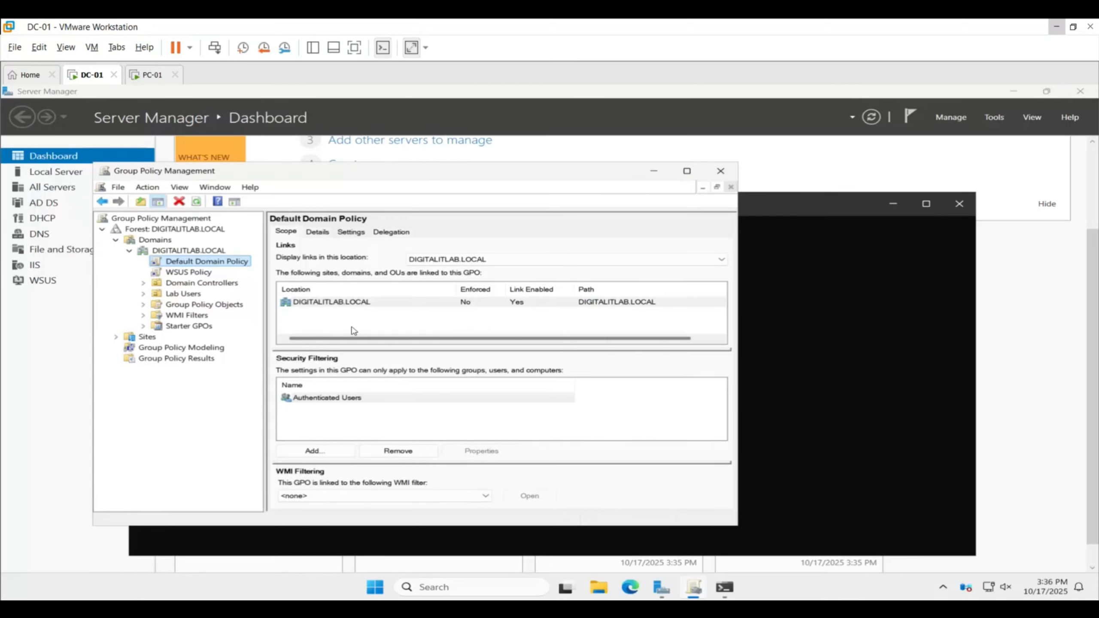
left_click(349, 234)
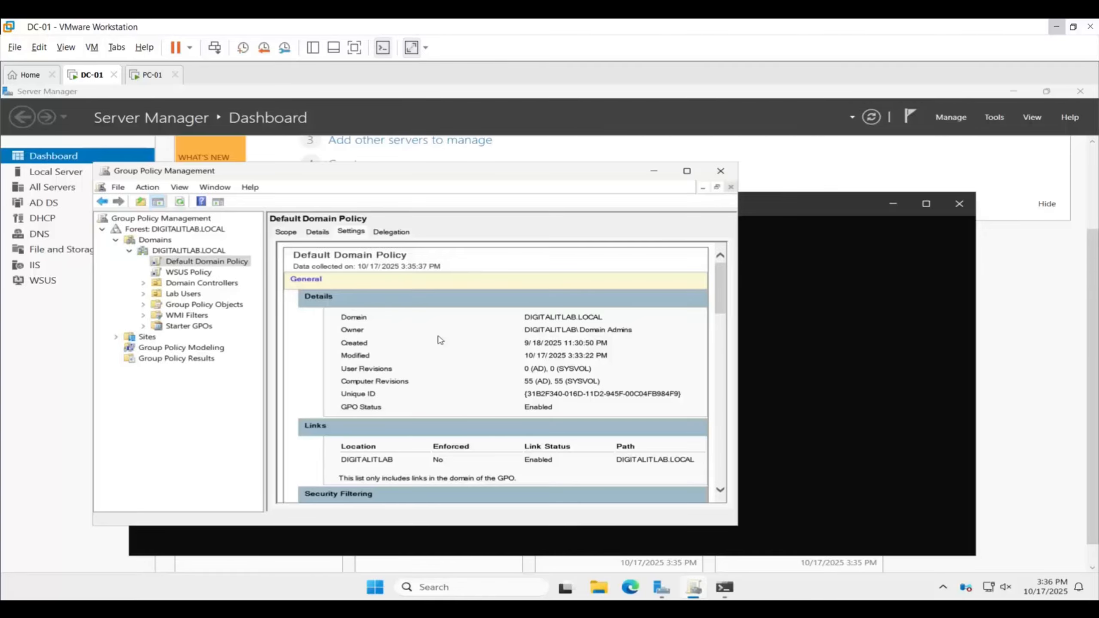
scroll(438, 380, "down", 15)
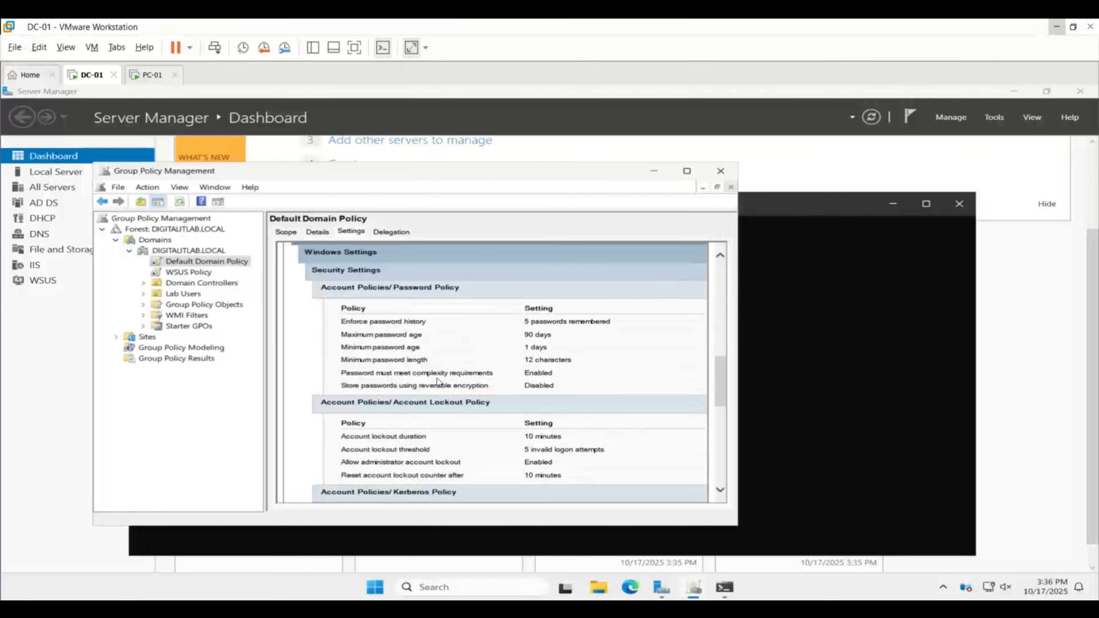
scroll(438, 380, "down", 12)
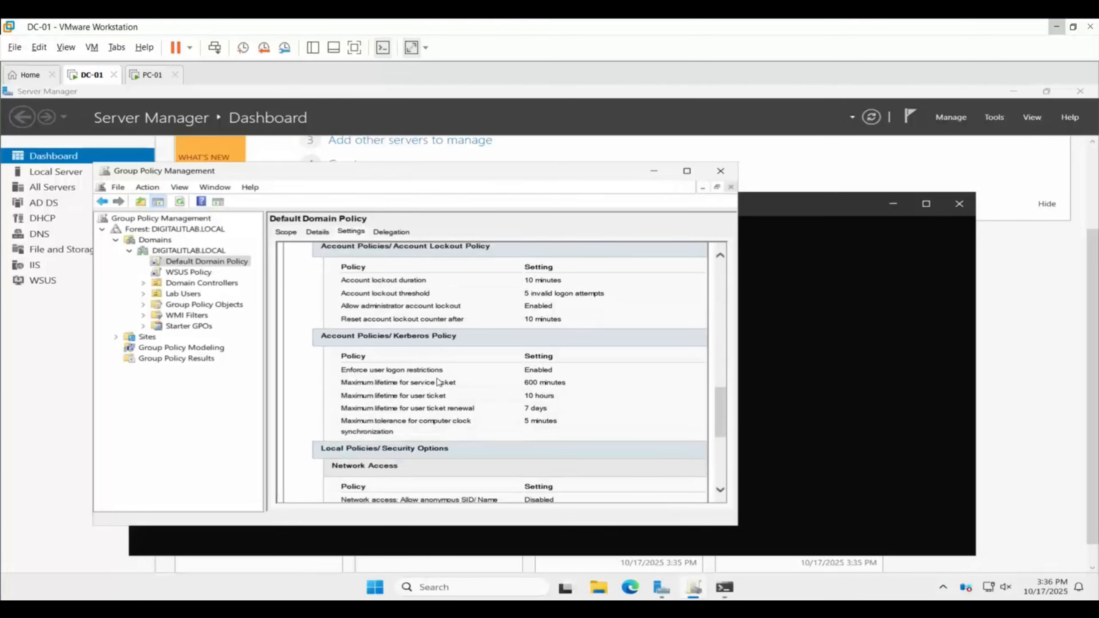
scroll(438, 381, "up", 20)
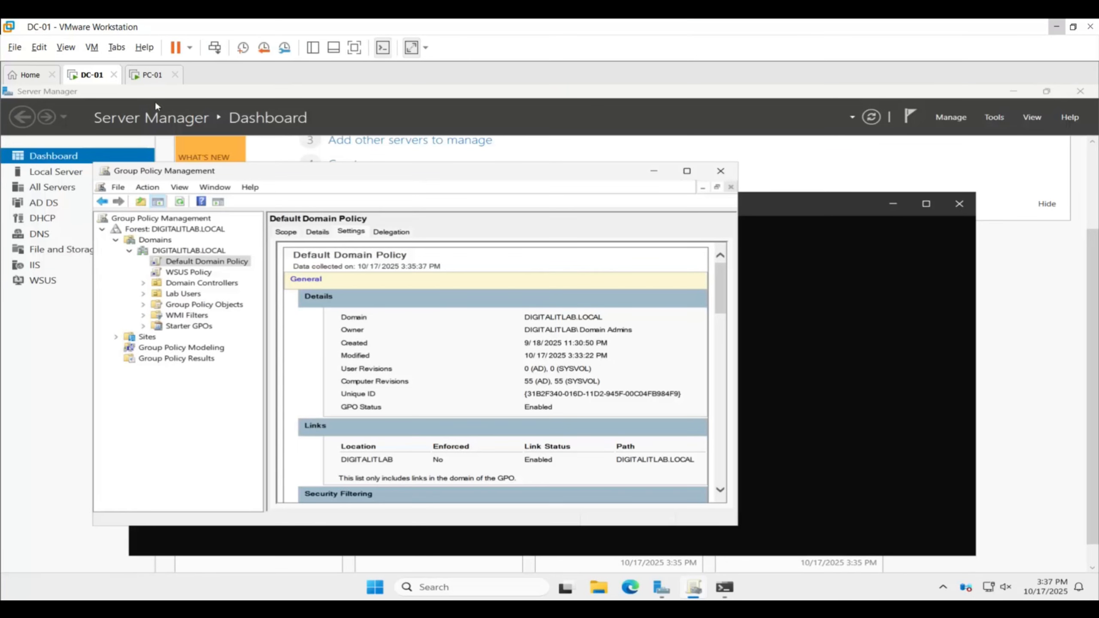
Switch to the PC-01 virtual machine and open an elevated Command Prompt, entering the Administrator username and the account password
left_click(151, 78)
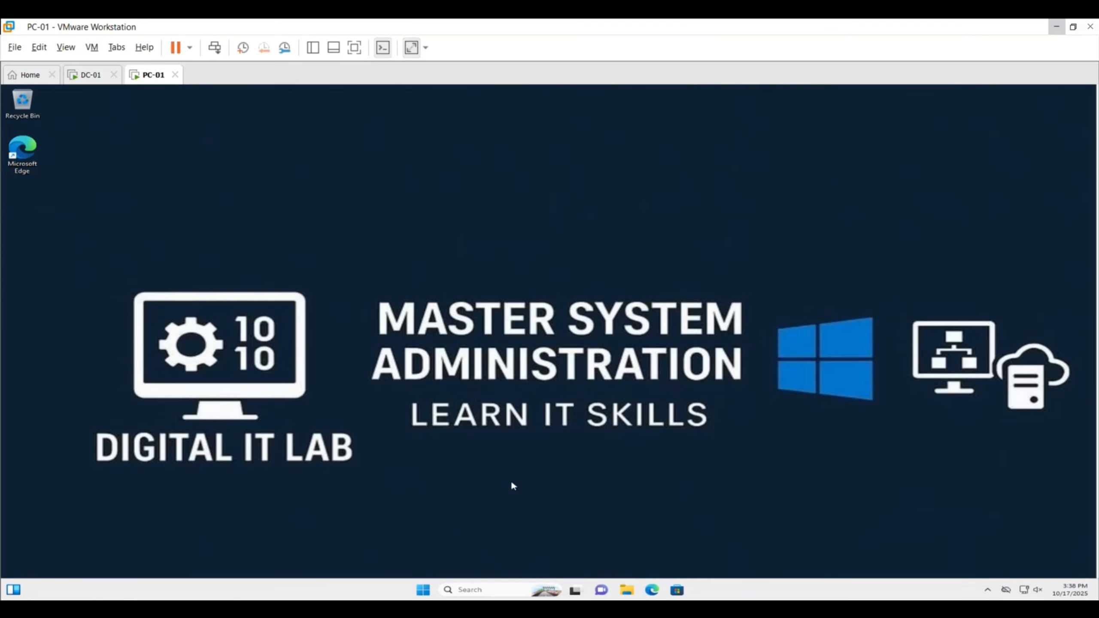
key("super")
type("cmd")
key("ctrl+shift+Return")
type("Administrator")
key("Tab")
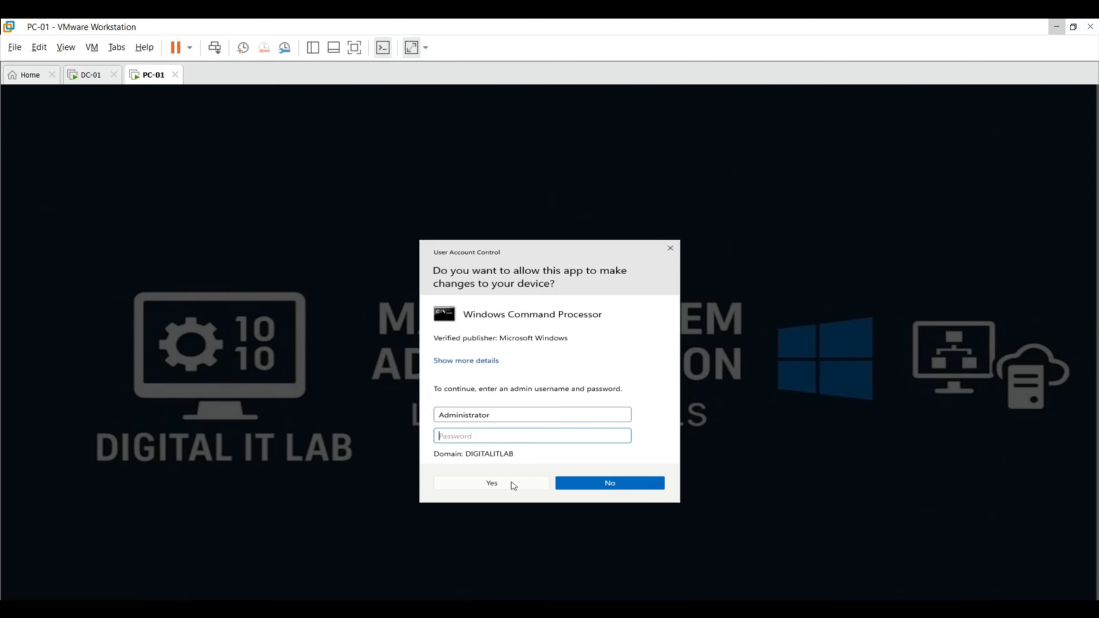
type("P@ssw0rd123")
key("Return")
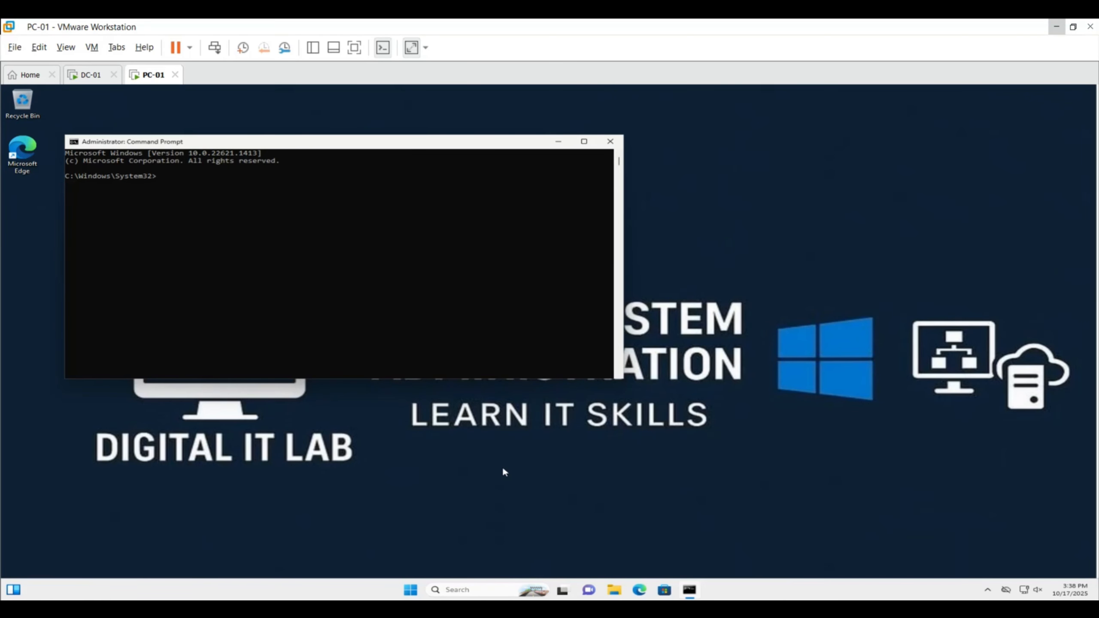
Check the password and lockout policies applied on PC-01 with the net accounts command
type("net accounts")
key("Return")
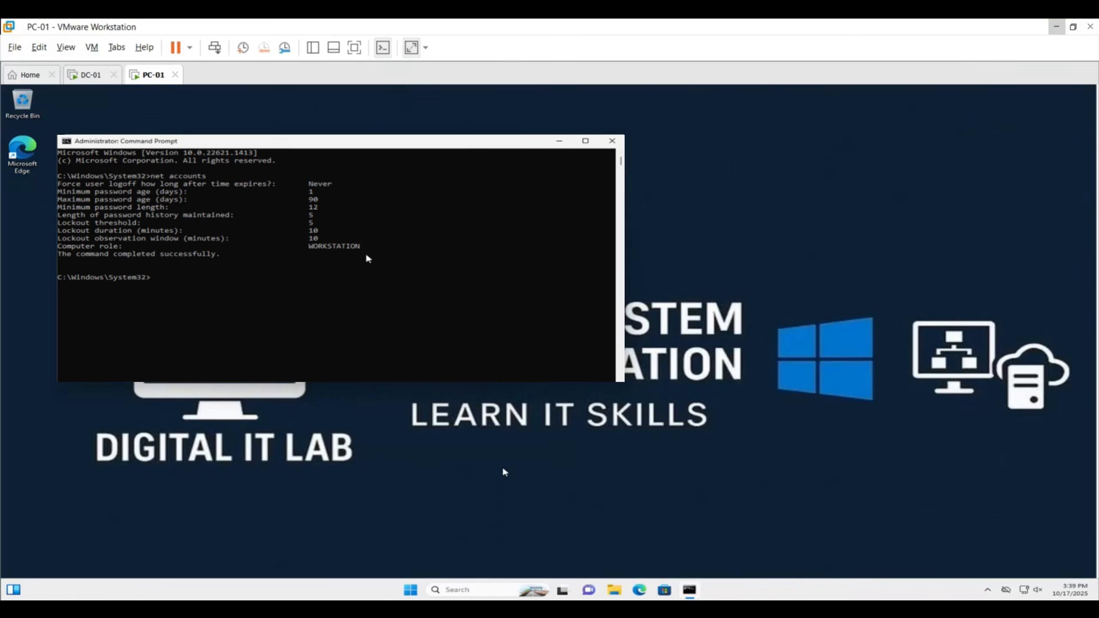